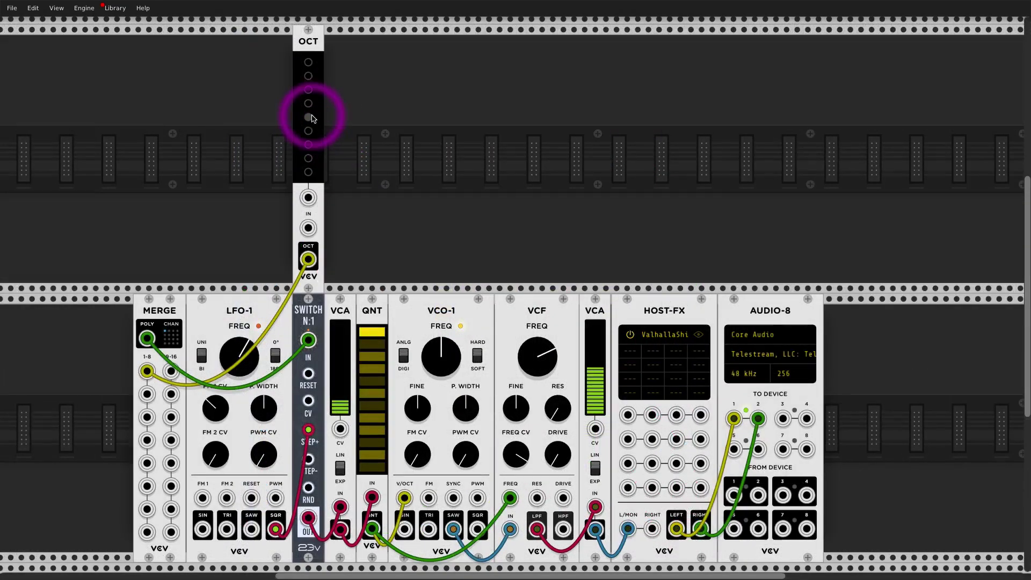
# Step: Try several octave shifts on the OCT module and return it to zero
pyautogui.click(308, 89)
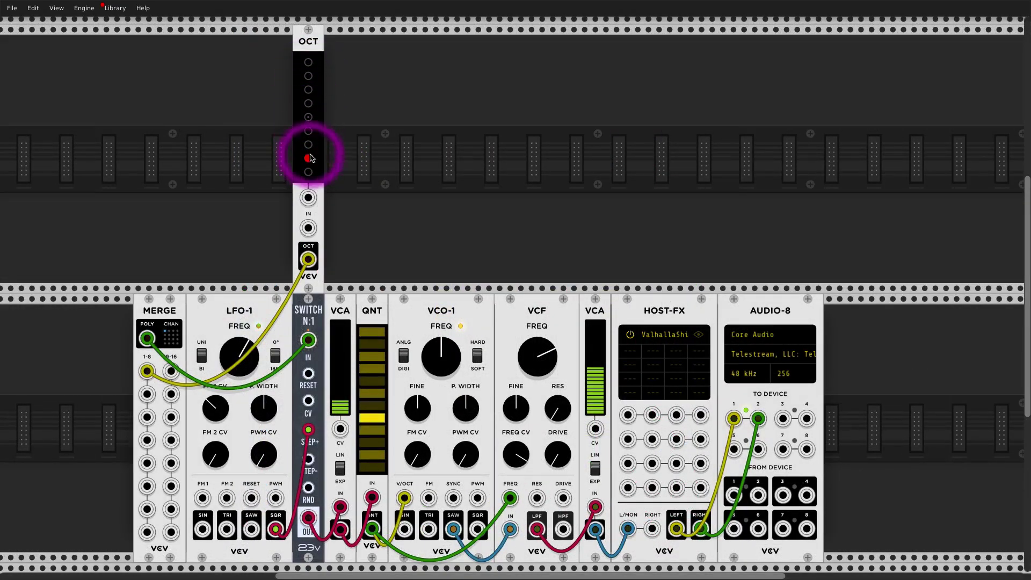
pyautogui.click(318, 91)
pyautogui.click(316, 117)
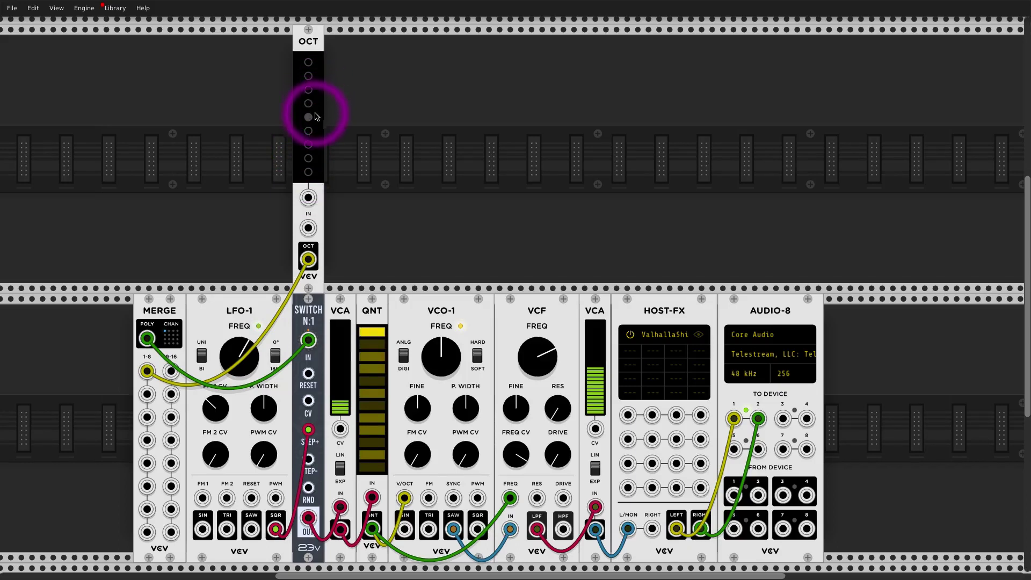
# Step: Add two duplicate OCT modules beside the first, set them to +1 and +2 octaves, and patch their outputs to MERGE inputs 2 and 3
pyautogui.press('super+d')
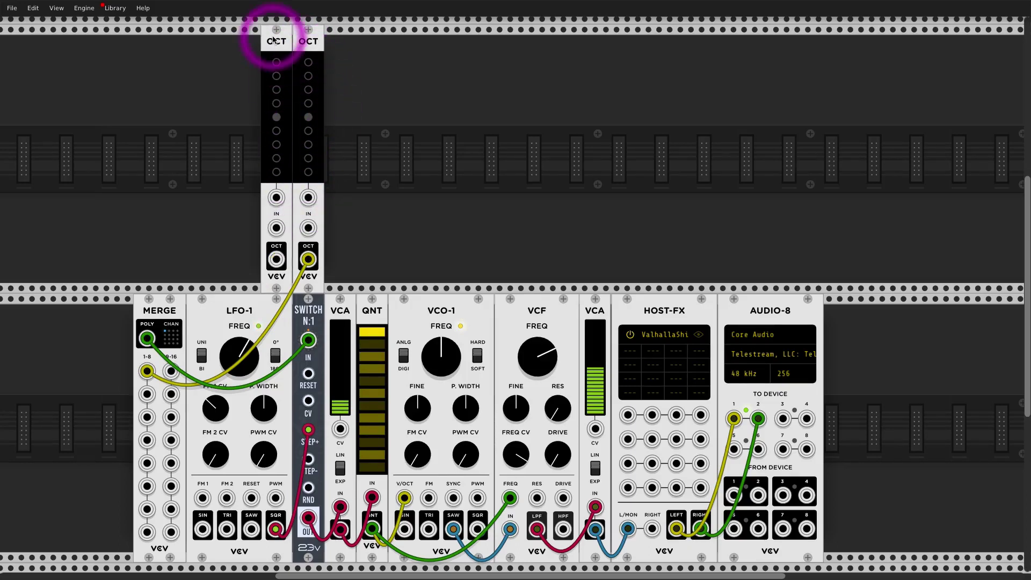
pyautogui.moveTo(274, 39); pyautogui.dragTo(310, 40)
pyautogui.moveTo(340, 261); pyautogui.dragTo(147, 394)
pyautogui.moveTo(345, 29); pyautogui.dragTo(381, 156)
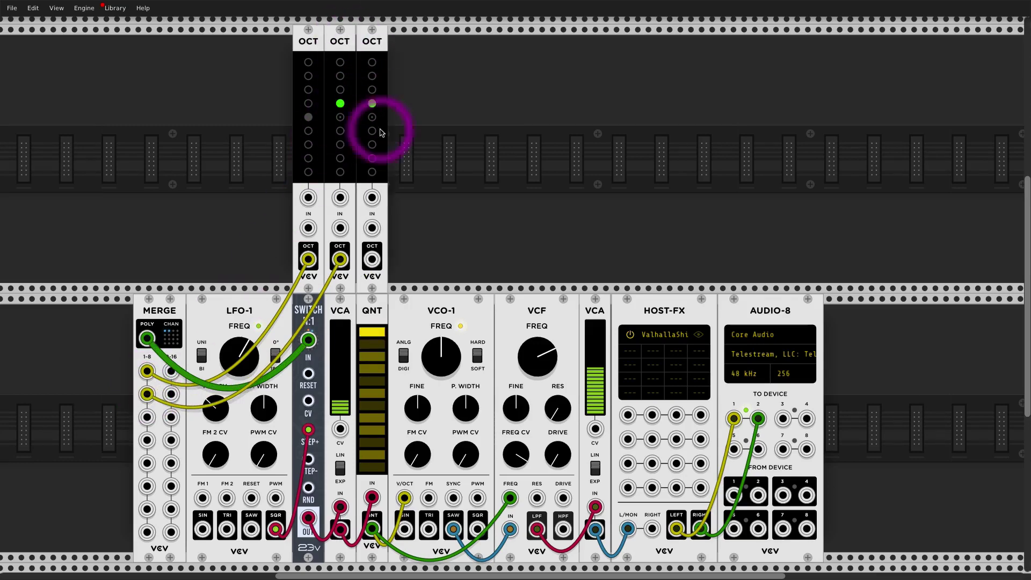
pyautogui.moveTo(372, 260); pyautogui.dragTo(140, 416)
pyautogui.moveTo(364, 102); pyautogui.dragTo(381, 45)
# Step: Add two more duplicate OCT modules set to -1 and -4 octaves, and patch their outputs to MERGE inputs 4 and 5
pyautogui.hotkey('ctrl', 'd')
pyautogui.moveTo(404, 259); pyautogui.dragTo(146, 440)
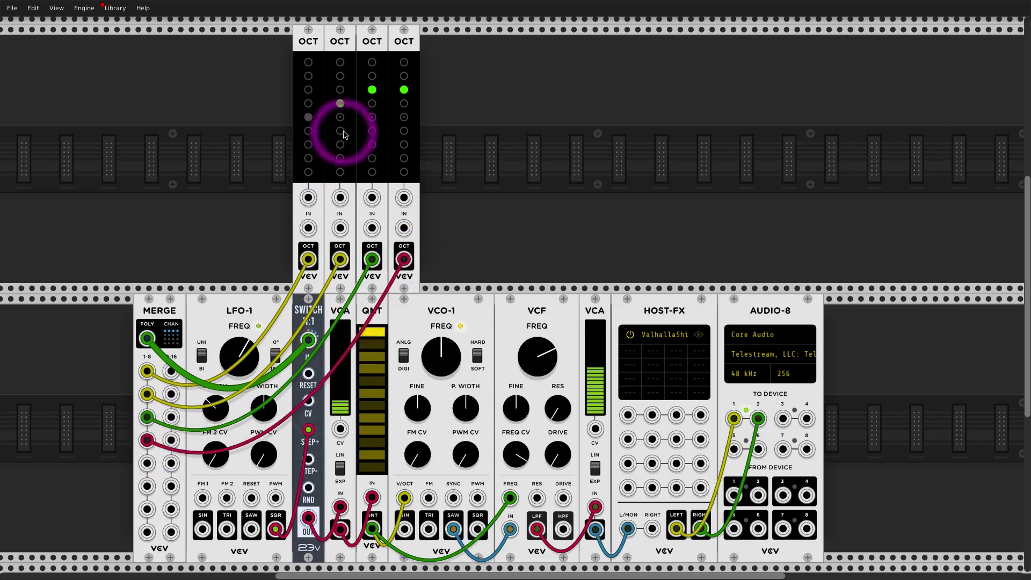
pyautogui.click(404, 131)
pyautogui.moveTo(540, 358); pyautogui.dragTo(540, 344)
pyautogui.hotkey('ctrl', 'd')
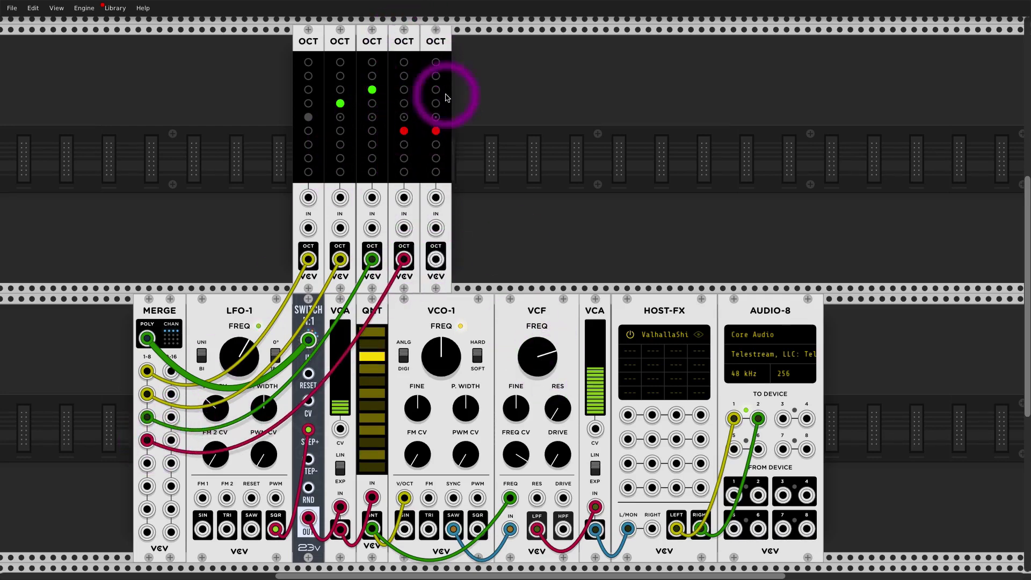
pyautogui.moveTo(437, 198); pyautogui.dragTo(437, 200)
pyautogui.moveTo(435, 259); pyautogui.dragTo(154, 460)
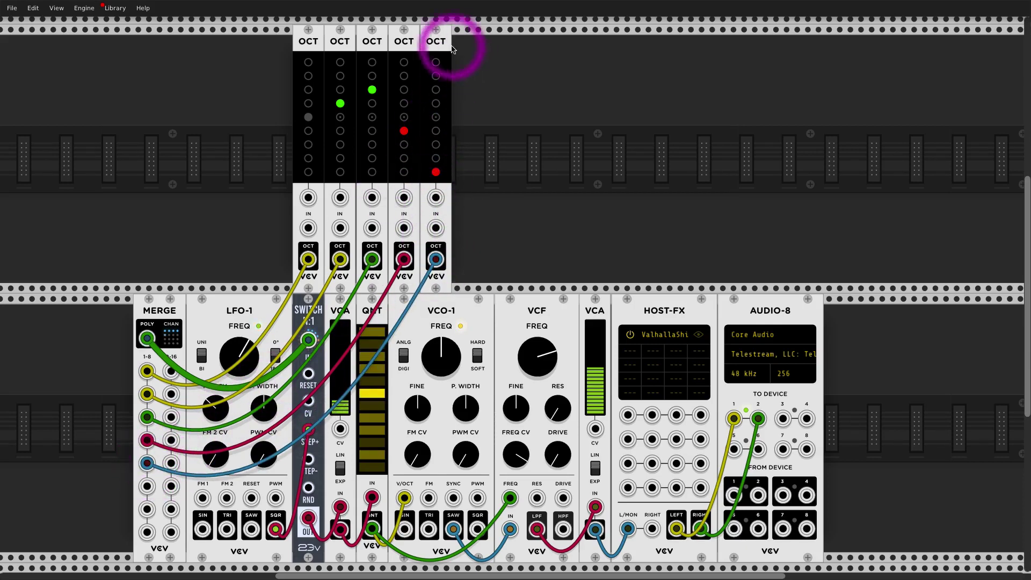
# Step: Add a sixth and seventh OCT module set to -2 and +4 octaves, patched to MERGE inputs 6 and 7
pyautogui.hotkey('ctrl', 'd')
pyautogui.click(472, 146)
pyautogui.moveTo(468, 259); pyautogui.dragTo(146, 486)
pyautogui.hotkey('ctrl', 'd')
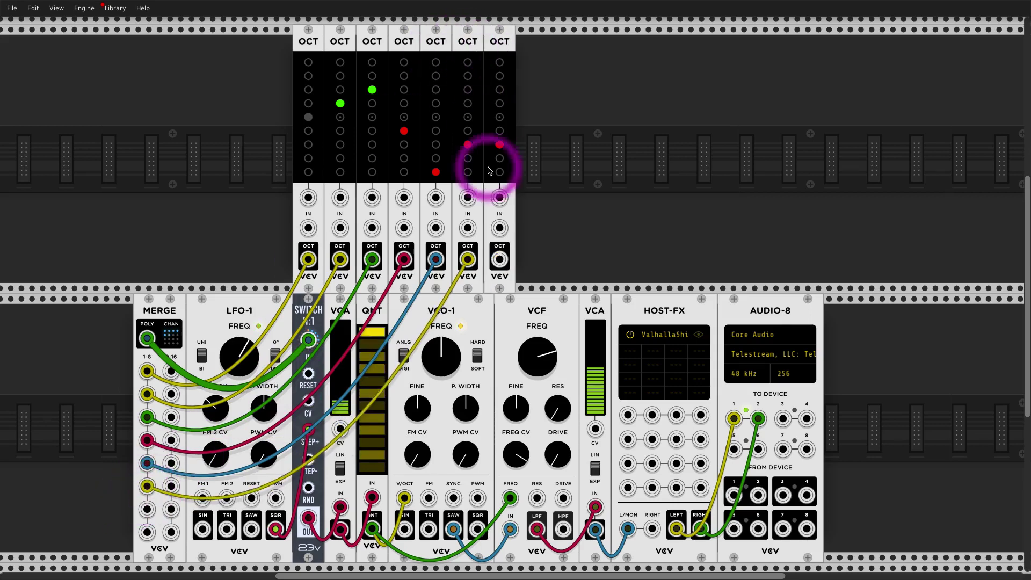
pyautogui.moveTo(499, 259); pyautogui.dragTo(147, 509)
pyautogui.click(499, 62)
# Step: Add an eighth OCT module set to +3 octaves, patch it to MERGE input 8, and duplicate it once more
pyautogui.hotkey('ctrl', 'd')
pyautogui.moveTo(530, 260); pyautogui.dragTo(147, 532)
pyautogui.click(530, 75)
pyautogui.hotkey('ctrl', 'd')
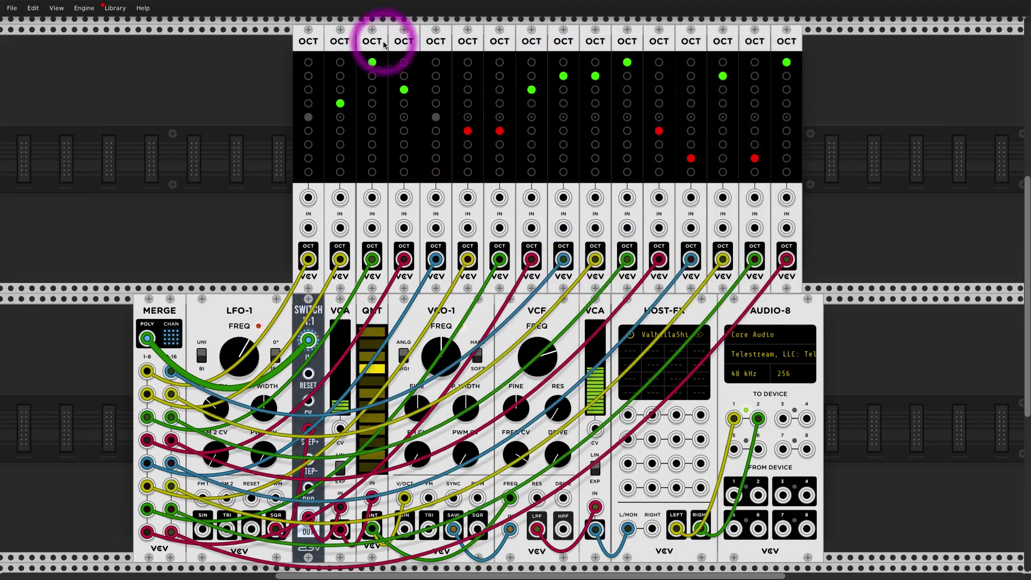
# Step: Set the eleventh OCT module to -2 octaves and vary the octave settings across the row
pyautogui.click(626, 145)
pyautogui.moveTo(636, 138)
pyautogui.mouseDown()
pyautogui.moveTo(603, 42)
pyautogui.moveTo(501, 148)
pyautogui.moveTo(408, 89)
pyautogui.moveTo(334, 148)
pyautogui.moveTo(489, 105)
pyautogui.moveTo(719, 118)
pyautogui.moveTo(463, 138)
pyautogui.moveTo(387, 174)
pyautogui.moveTo(622, 187)
pyautogui.moveTo(735, 89)
pyautogui.moveTo(420, 149)
pyautogui.moveTo(610, 153)
pyautogui.moveTo(728, 120)
pyautogui.moveTo(568, 75)
pyautogui.moveTo(425, 115)
pyautogui.moveTo(447, 159)
pyautogui.moveTo(554, 138)
pyautogui.moveTo(643, 68)
pyautogui.moveTo(751, 99)
pyautogui.moveTo(771, 153)
pyautogui.moveTo(457, 119)
pyautogui.moveTo(343, 87)
pyautogui.mouseUp()
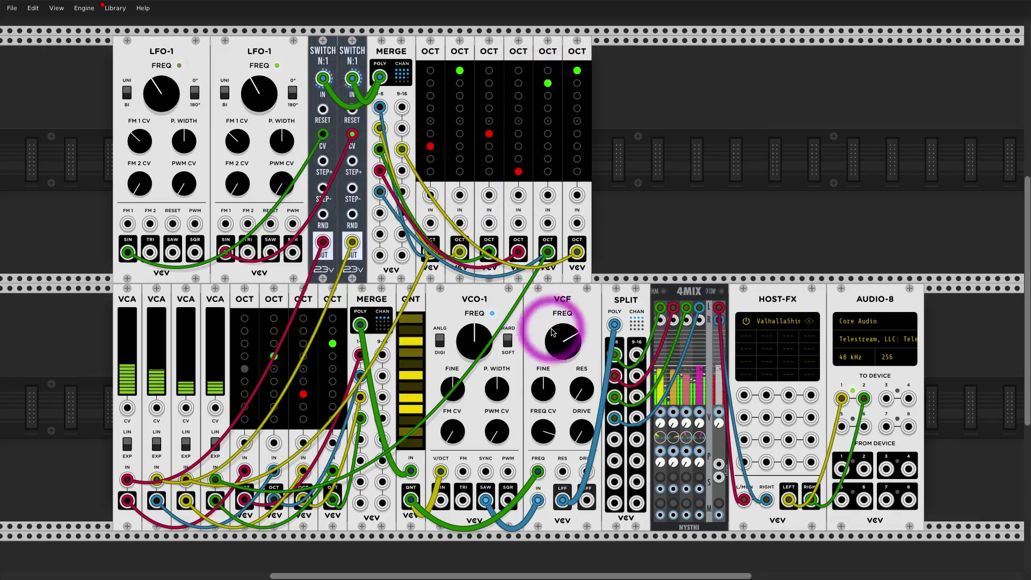
# Step: Raise the VCF filter frequency in the example patches with the OCT-based sequences
pyautogui.moveTo(555, 332); pyautogui.dragTo(557, 298)
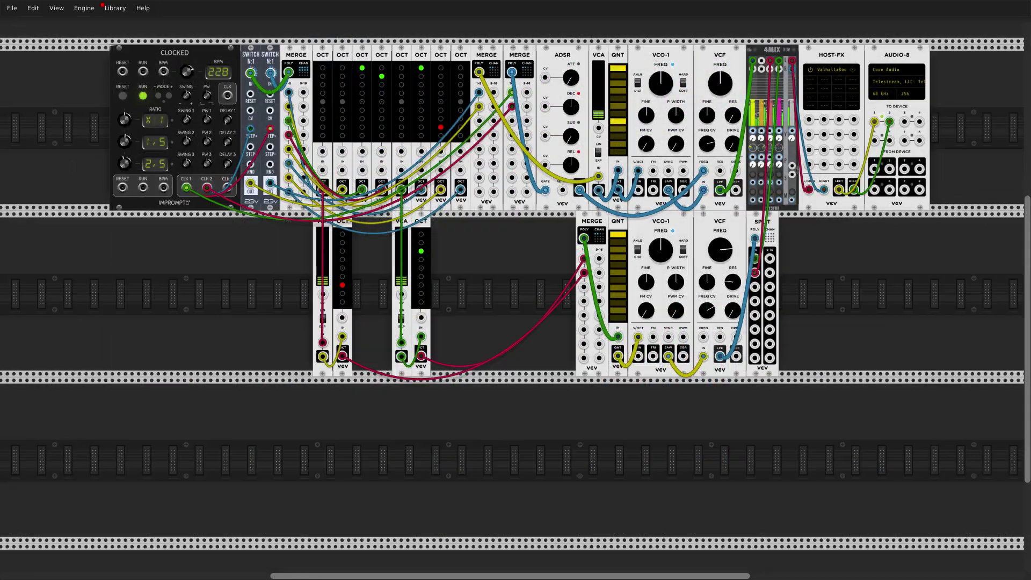
pyautogui.moveTo(721, 258); pyautogui.dragTo(720, 244)
pyautogui.click(323, 135)
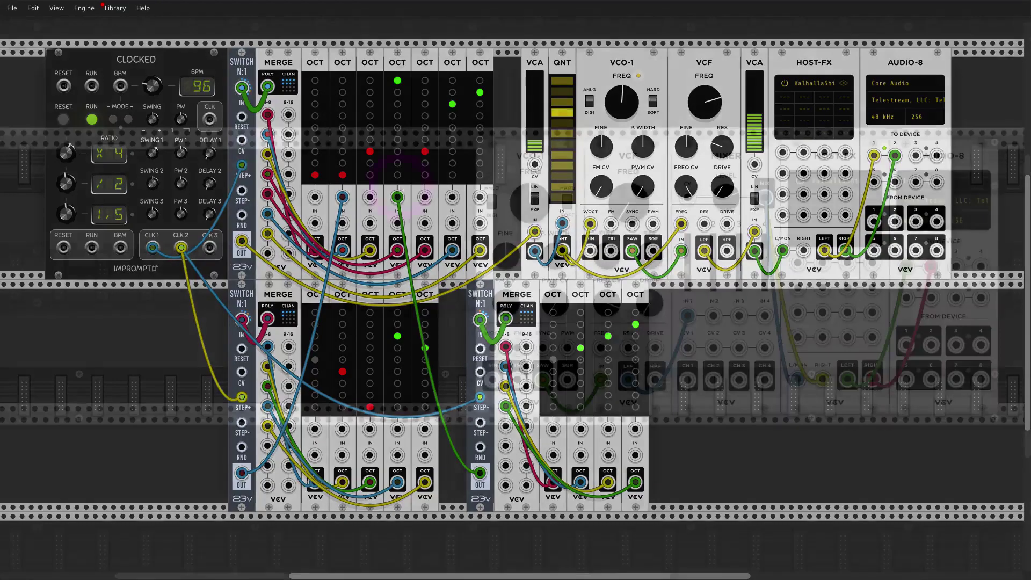
pyautogui.click(399, 189)
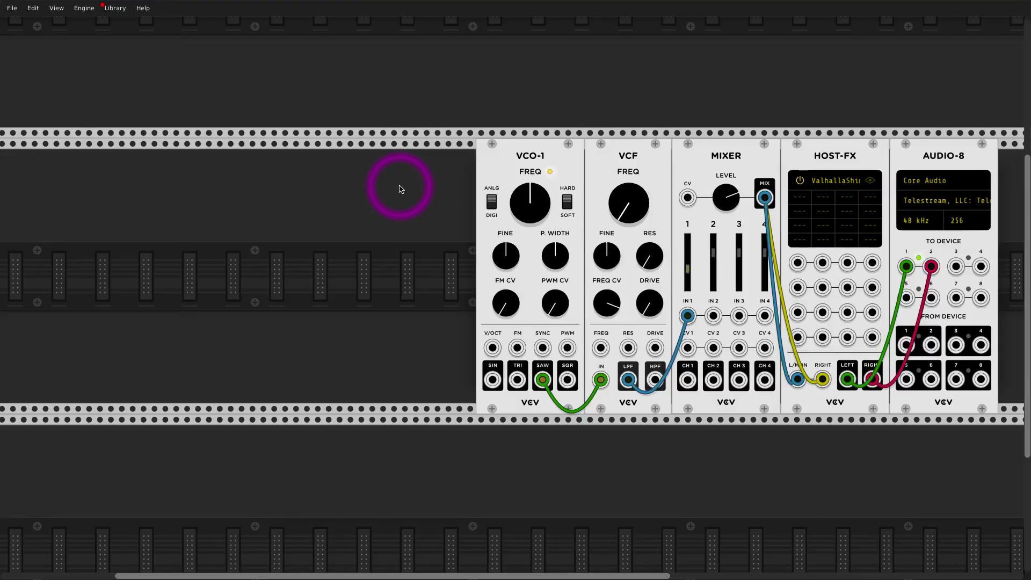
# Step: Sweep the VCF filter frequency up and back down to audition the VCO-1 sawtooth drone
pyautogui.click(628, 205)
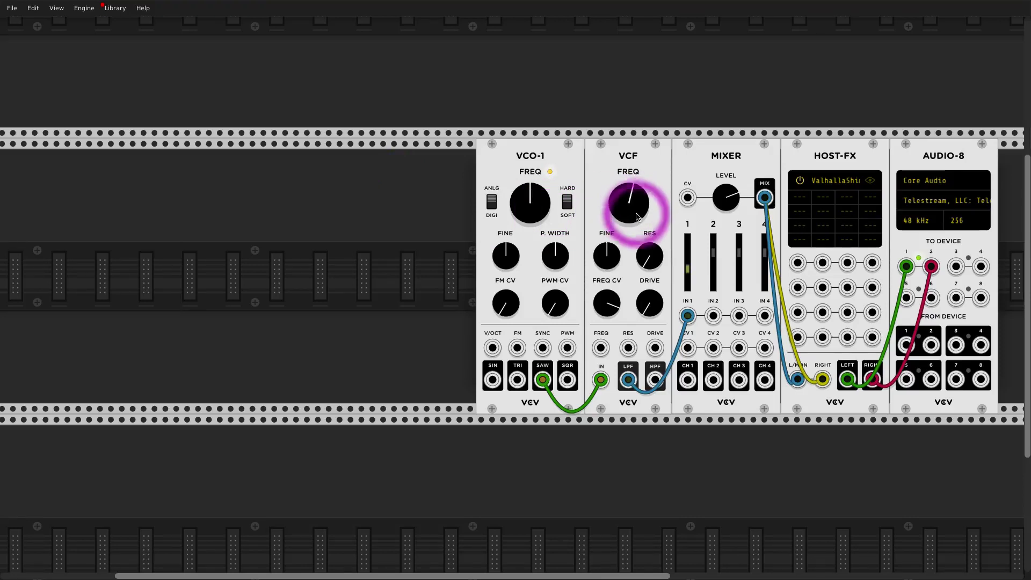
pyautogui.click(730, 196)
pyautogui.click(645, 206)
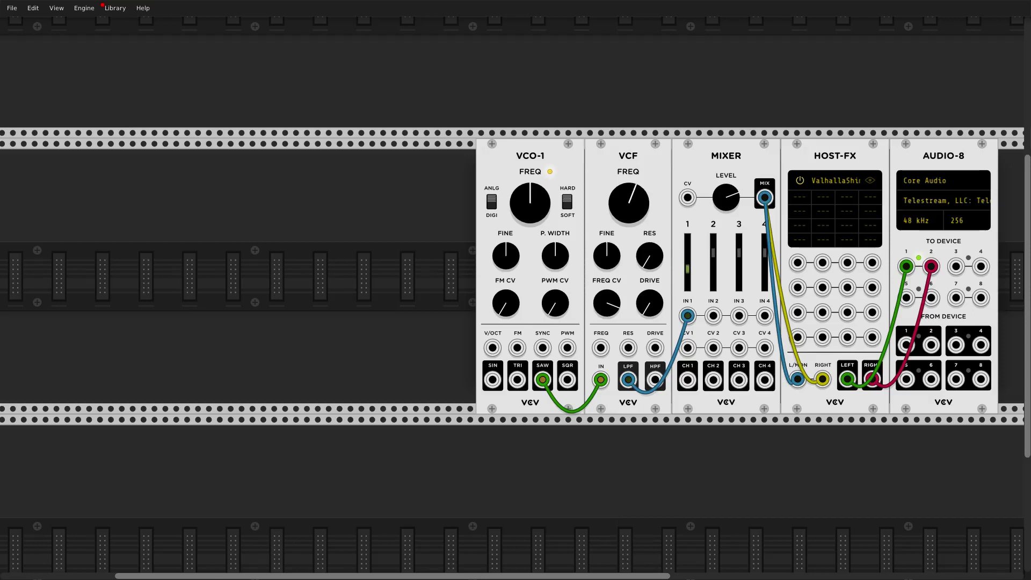
pyautogui.moveTo(628, 205); pyautogui.dragTo(629, 215)
# Step: Reset the module browser filters, show only the VCV brand, and add an OCT module with three duplicates
pyautogui.click(320, 283)
pyautogui.rightClick(280, 243)
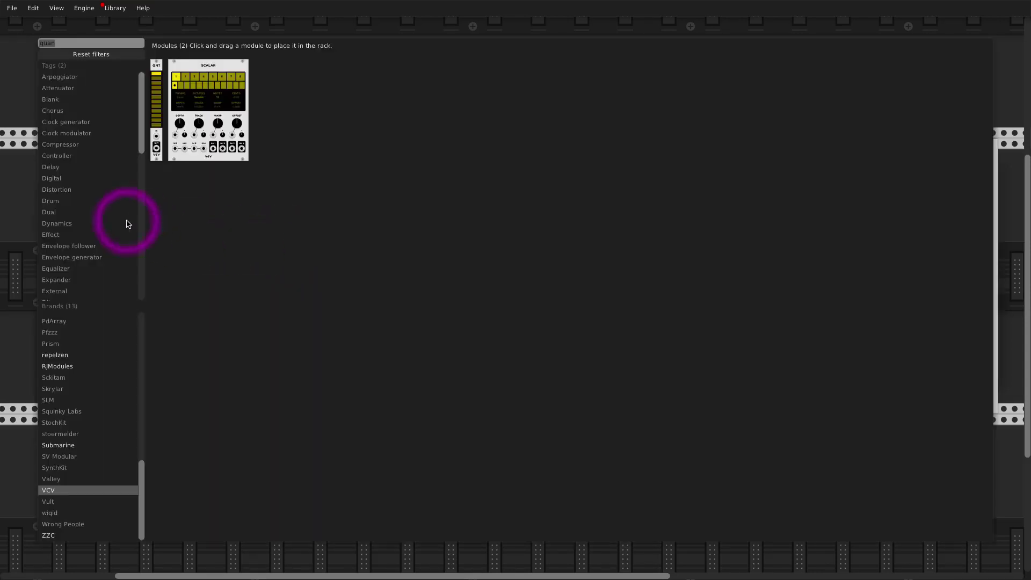
pyautogui.click(91, 54)
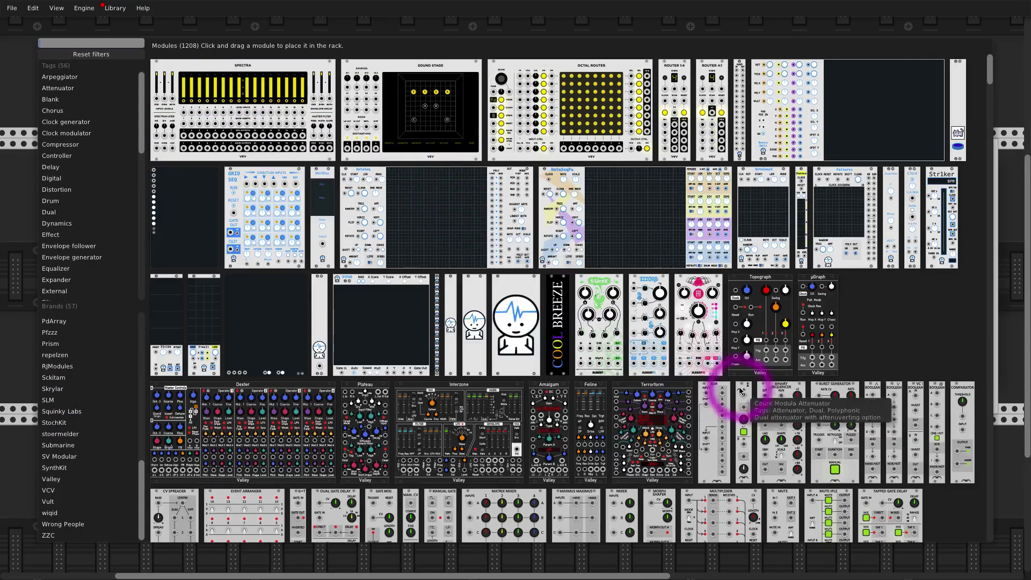
pyautogui.click(87, 489)
pyautogui.moveTo(586, 233); pyautogui.dragTo(255, 204)
pyautogui.press('super+d')
pyautogui.press('super+d')
pyautogui.press('super+d')
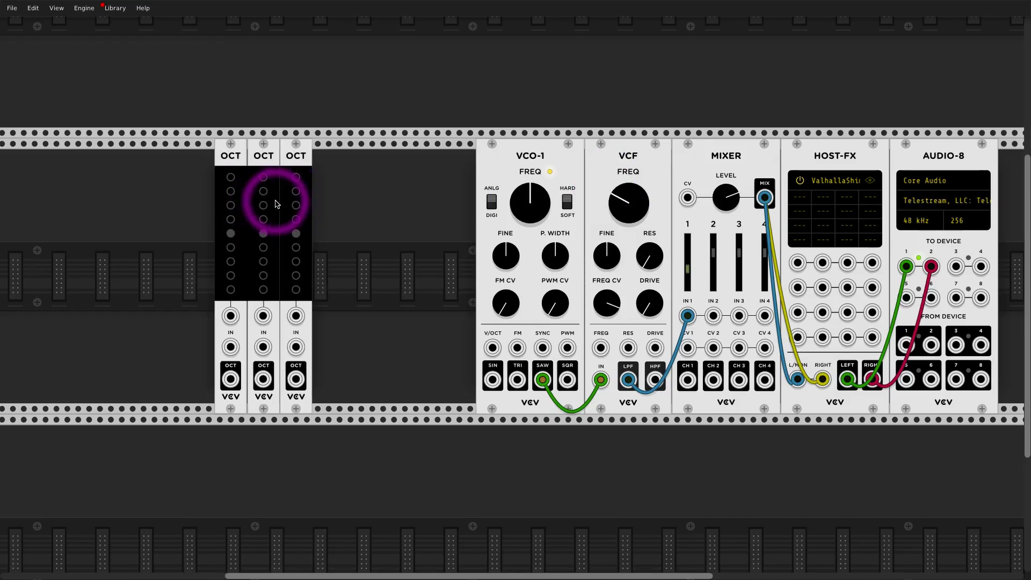
# Step: Add an SS-2 sequential switch beside the OCT modules and patch the four OCT outputs into its four inputs
pyautogui.rightClick(188, 221)
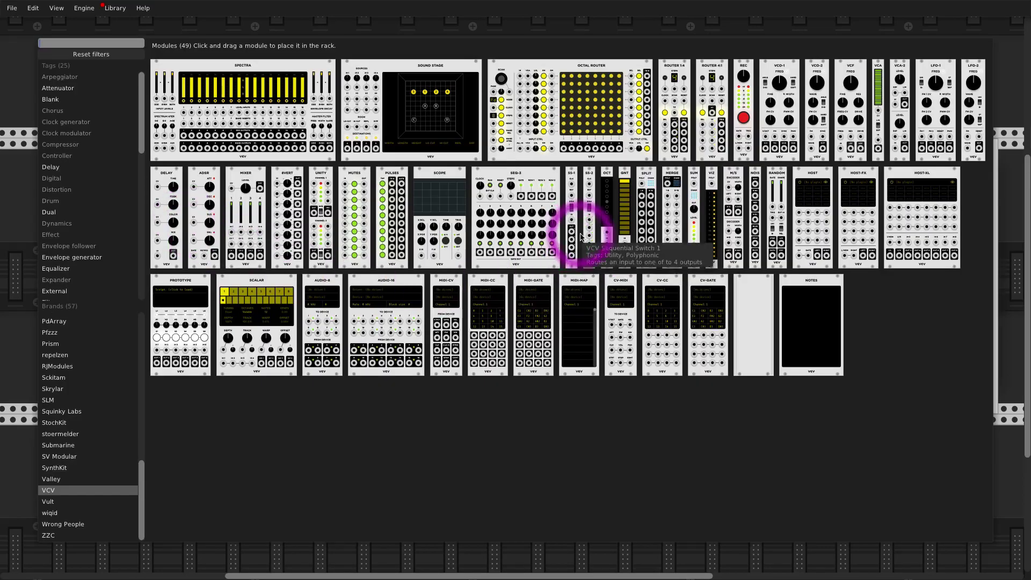
pyautogui.moveTo(585, 230); pyautogui.dragTo(223, 276)
pyautogui.moveTo(230, 379); pyautogui.dragTo(329, 379)
# Step: Add an LFO-2 beside the SS-2, patch its output to the switch's CLK input, and turn its WAVE fully up
pyautogui.rightClick(89, 243)
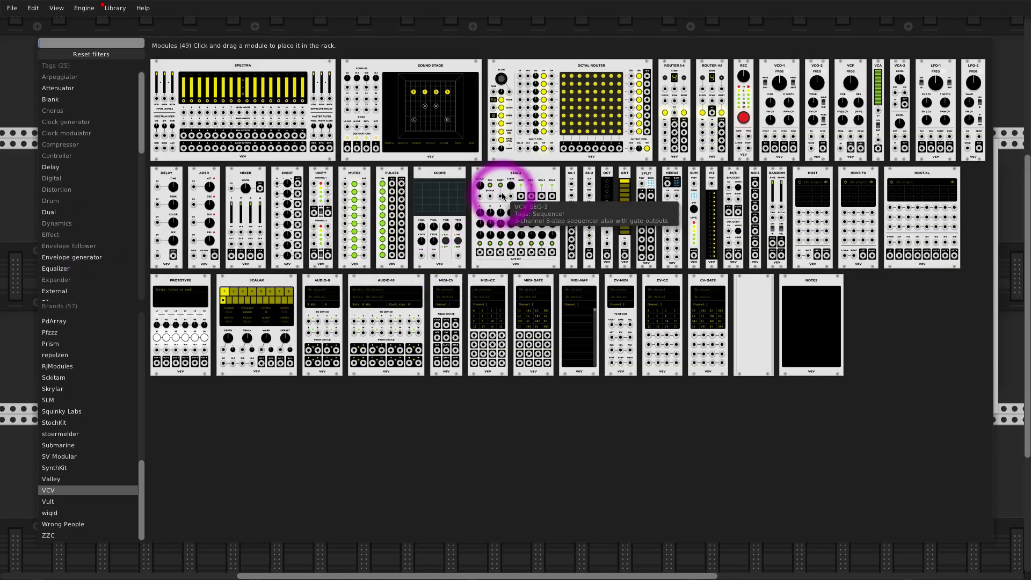
pyautogui.click(966, 115)
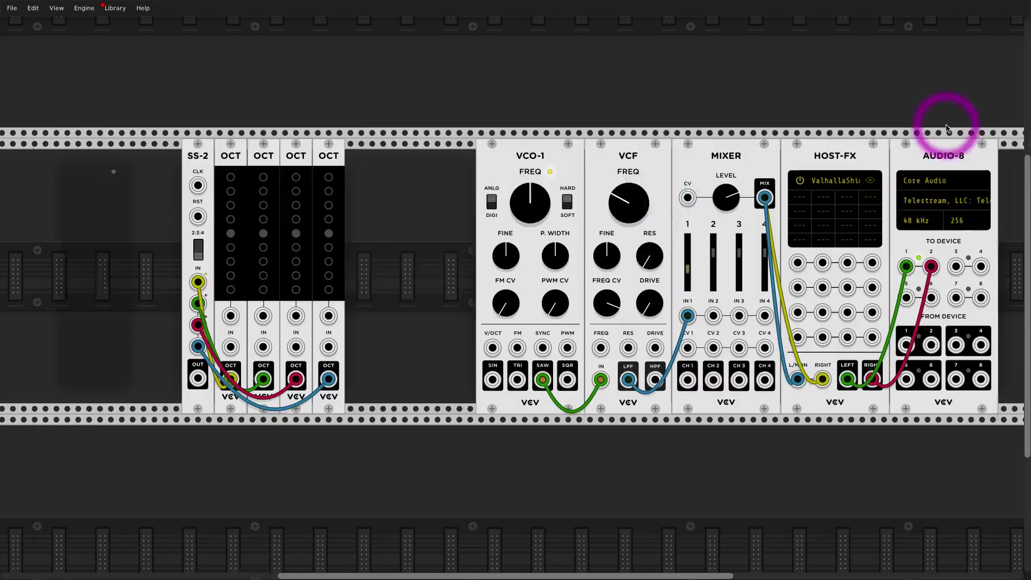
pyautogui.moveTo(164, 379); pyautogui.dragTo(198, 185)
pyautogui.moveTo(144, 259); pyautogui.dragTo(144, 107)
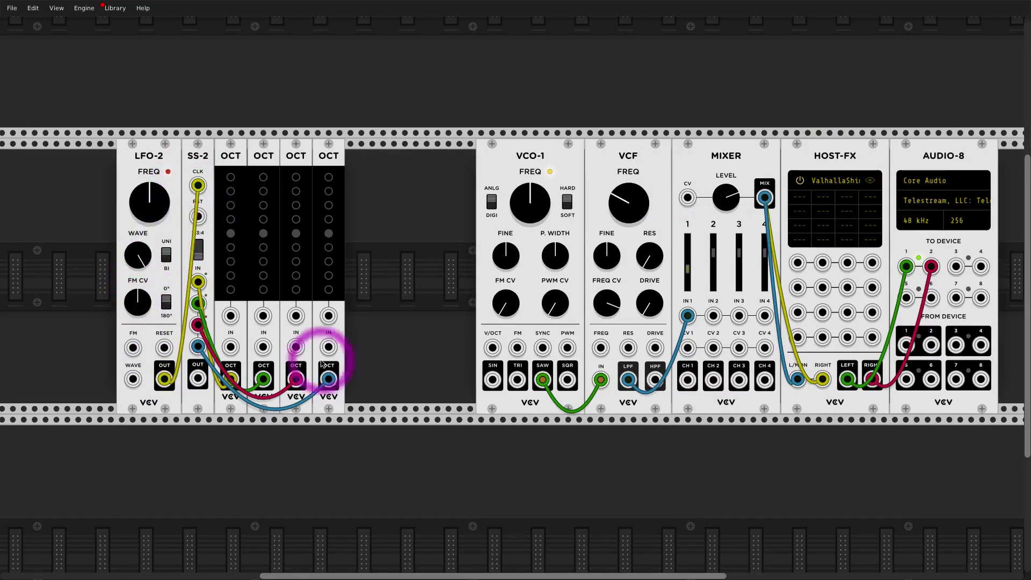
# Step: Move the LFO-2, SS-2 and OCT modules closer to VCO-1 and patch the SS-2 output into VCO-1's V/OCT input
pyautogui.moveTo(163, 166); pyautogui.dragTo(227, 166)
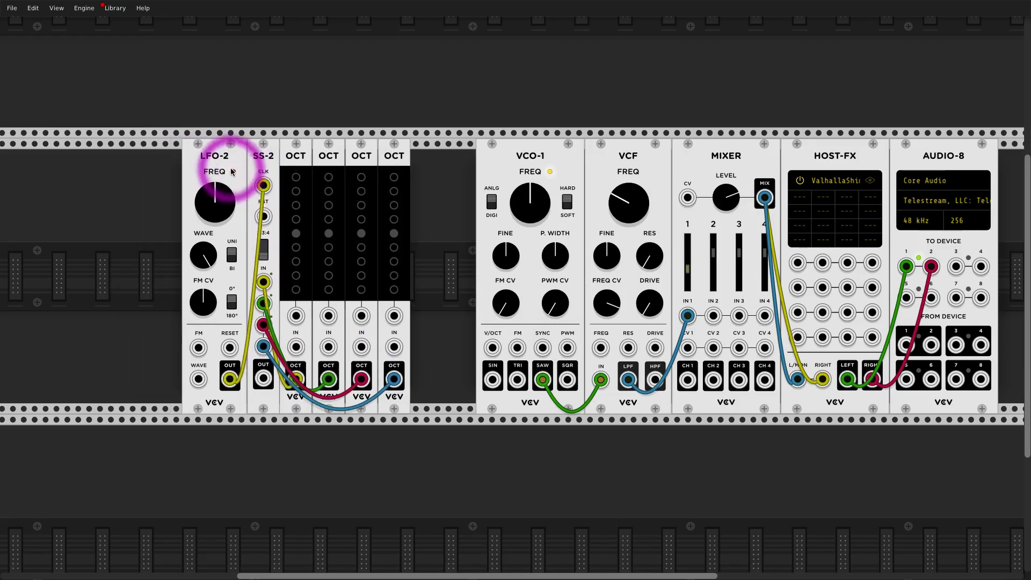
pyautogui.moveTo(263, 378); pyautogui.dragTo(493, 348)
# Step: Set the second OCT module to +1 octave and the fourth to -1, and slightly raise the LFO-2 frequency
pyautogui.click(328, 219)
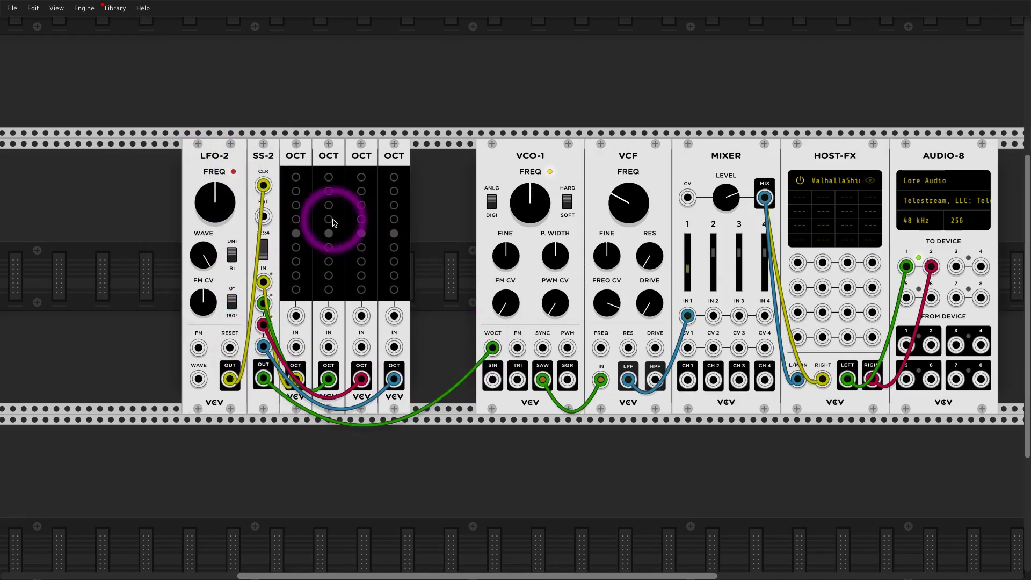
pyautogui.click(393, 247)
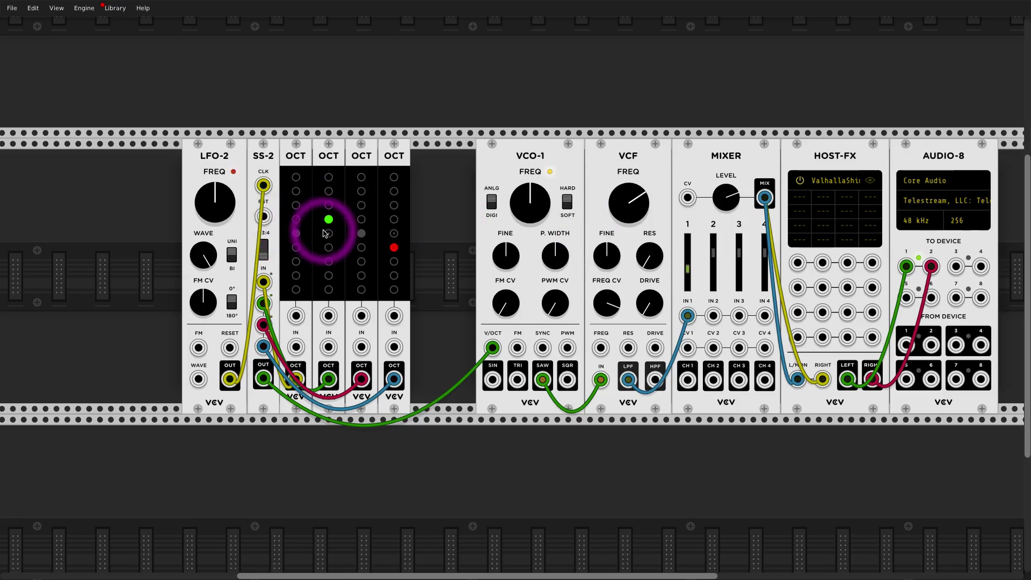
pyautogui.click(394, 205)
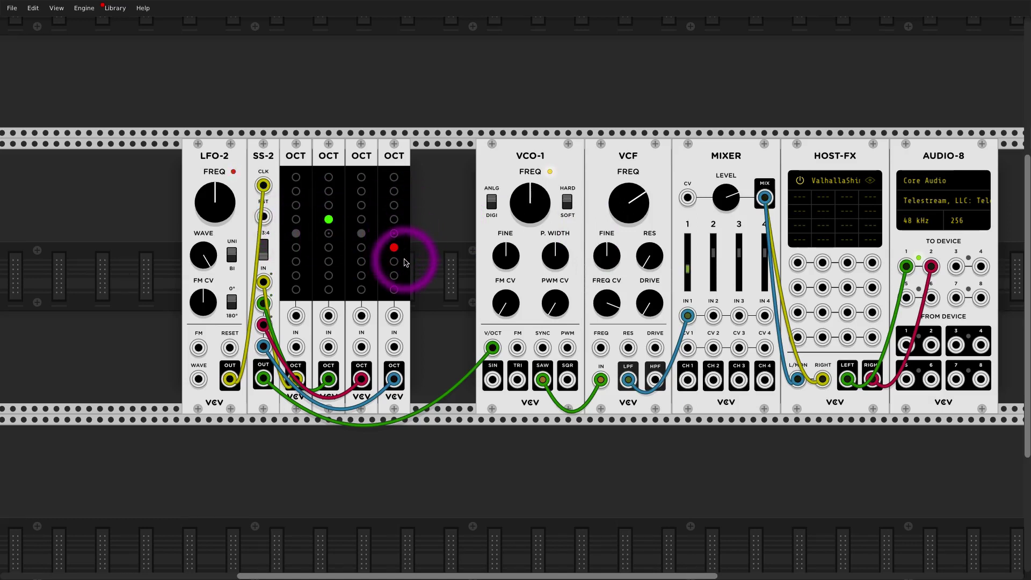
pyautogui.moveTo(221, 202); pyautogui.dragTo(222, 197)
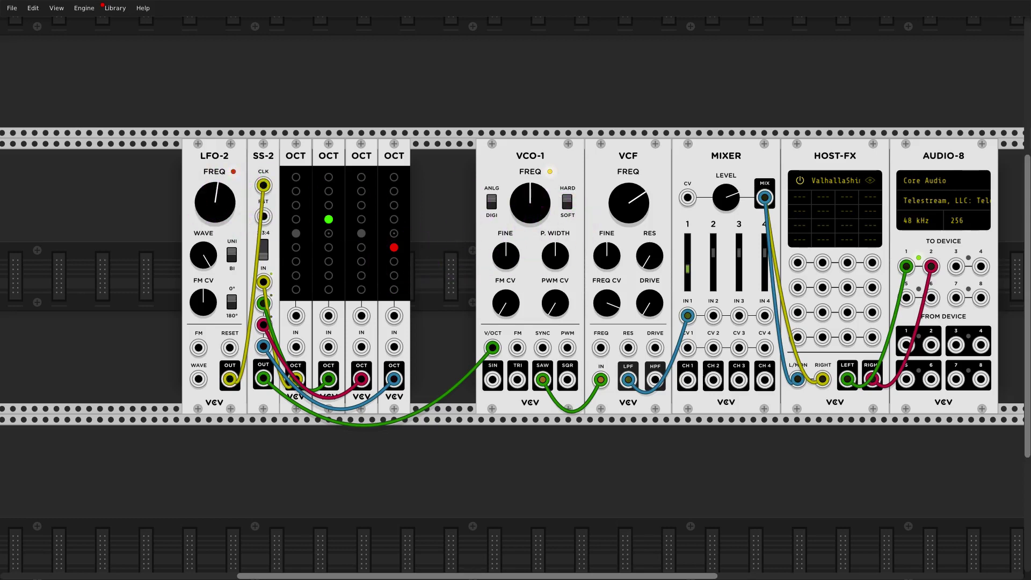
# Step: Move the LFO-2, SS-2 and OCT modules away from VCO-1 to widen the gap, and lower the VCF frequency
pyautogui.moveTo(392, 156); pyautogui.dragTo(336, 158)
pyautogui.moveTo(619, 199); pyautogui.dragTo(628, 213)
pyautogui.moveTo(348, 159); pyautogui.dragTo(327, 160)
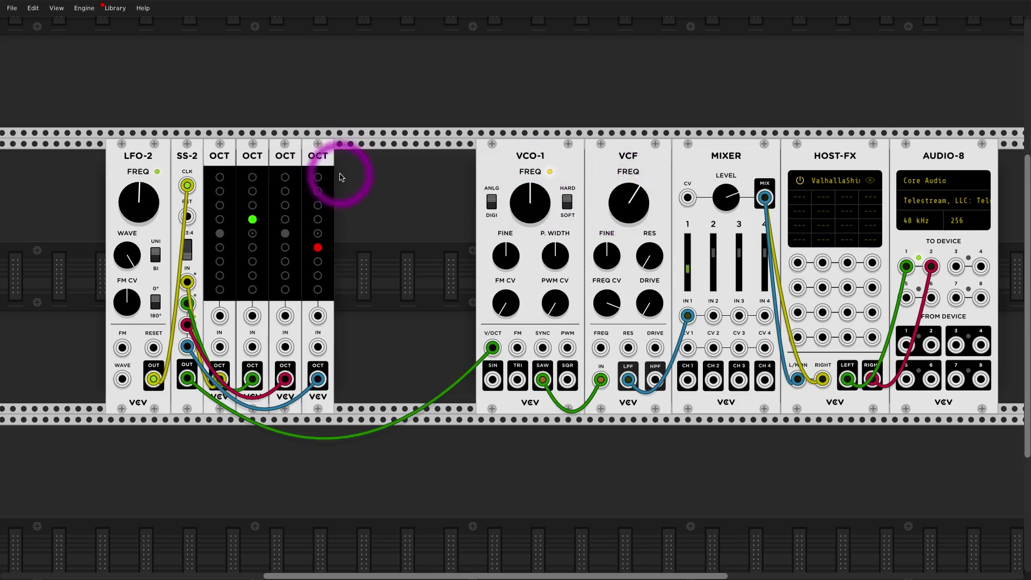
# Step: Find the VCA module, place it after the last OCT, and patch it between the SS-2 output and VCO-1's V/OCT input
pyautogui.rightClick(379, 204)
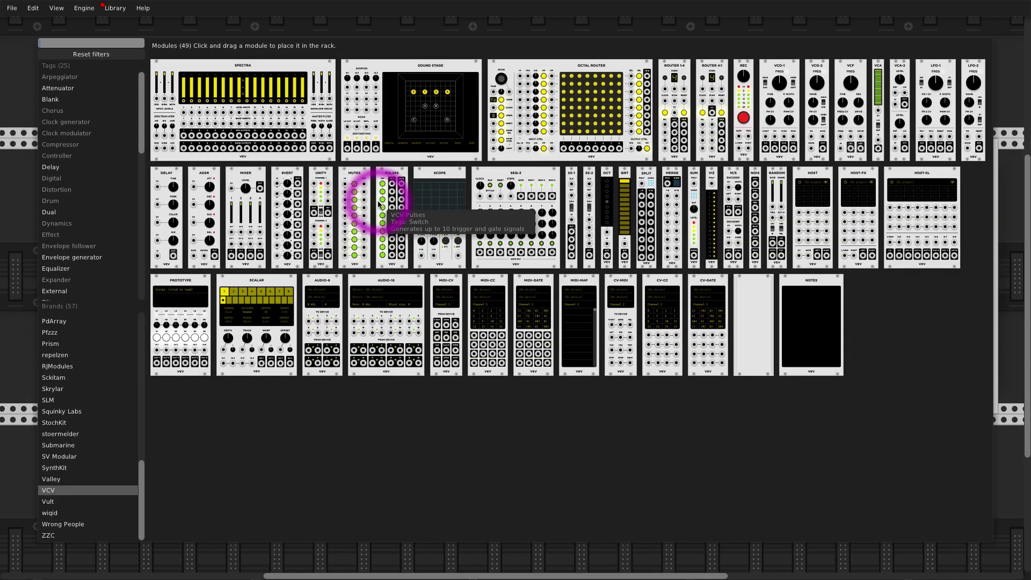
pyautogui.write('vcs')
pyautogui.press('BackSpace')
pyautogui.write('a')
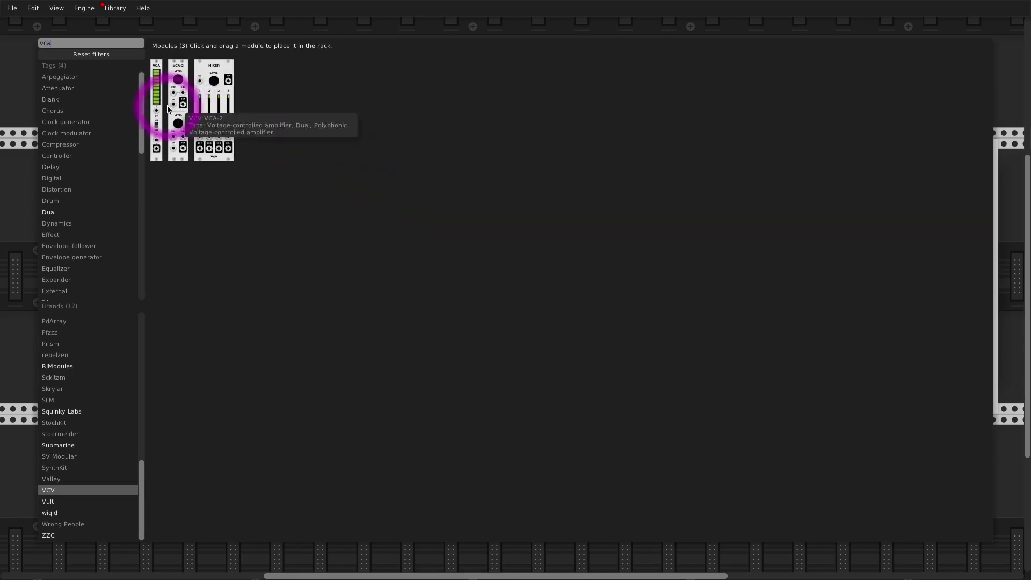
pyautogui.moveTo(166, 103); pyautogui.dragTo(419, 325)
pyautogui.moveTo(493, 348)
pyautogui.mouseDown()
pyautogui.moveTo(350, 357)
pyautogui.moveTo(394, 375)
pyautogui.moveTo(488, 351)
pyautogui.mouseUp()
# Step: Set the VCA's level to 14.28 and adjust the VCF frequency to audition the narrowed pitch sequence
pyautogui.rightClick(352, 202)
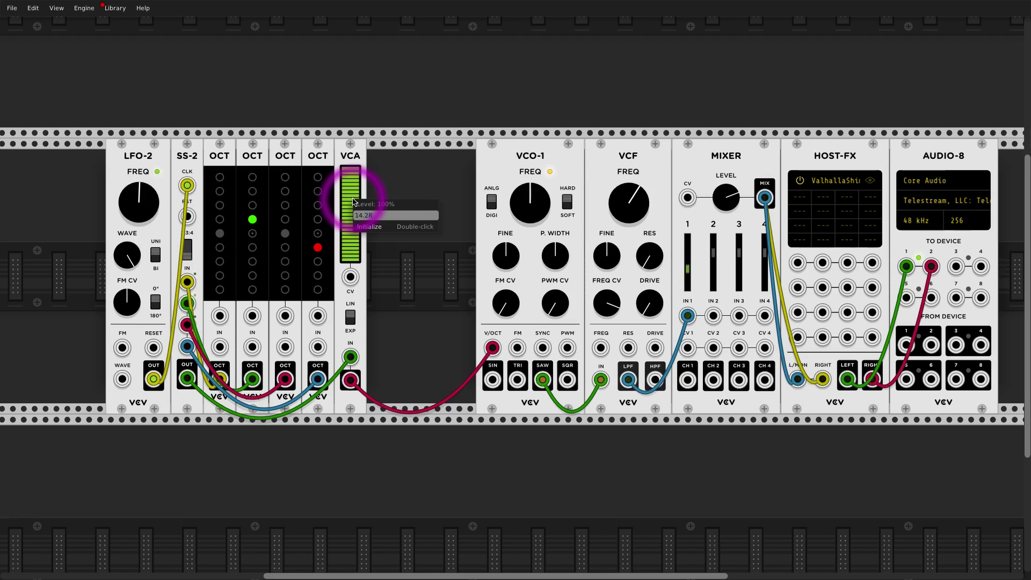
pyautogui.write('14.28')
pyautogui.press('Return')
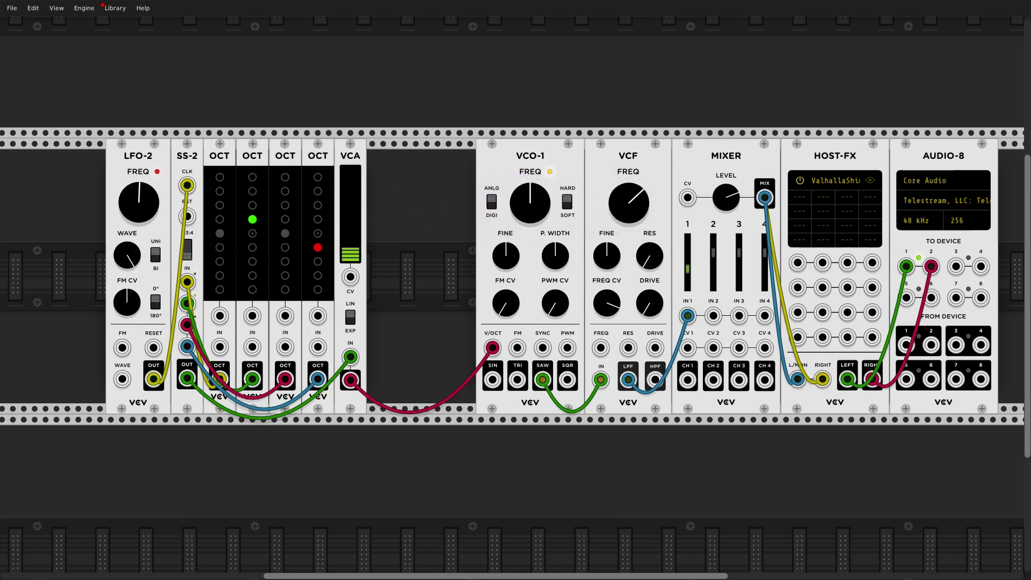
pyautogui.click(637, 205)
pyautogui.click(636, 205)
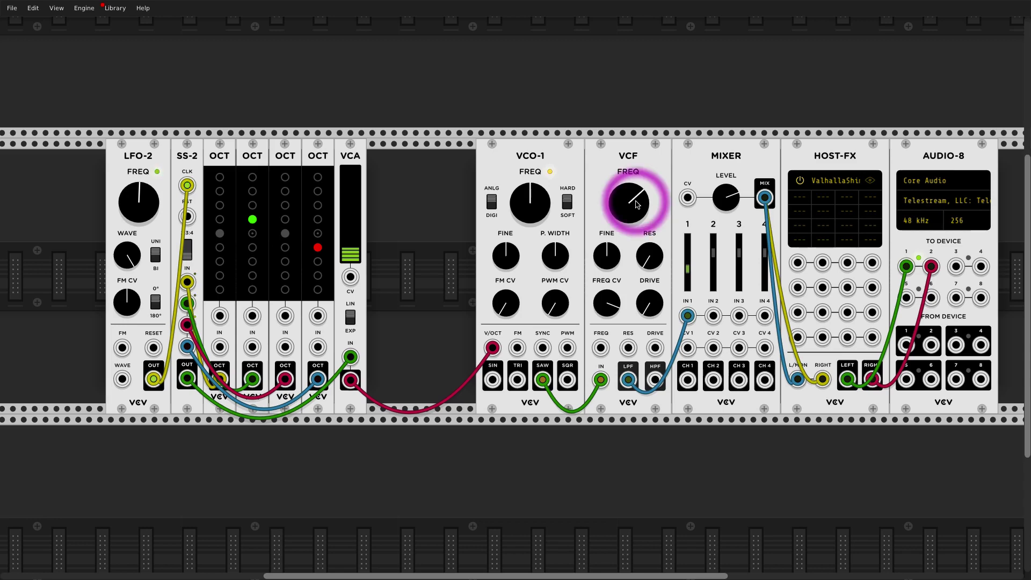
# Step: Find the QNT quantizer, place it after the VCA, and patch it between the VCA output and VCO-1's V/OCT input
pyautogui.click(487, 219)
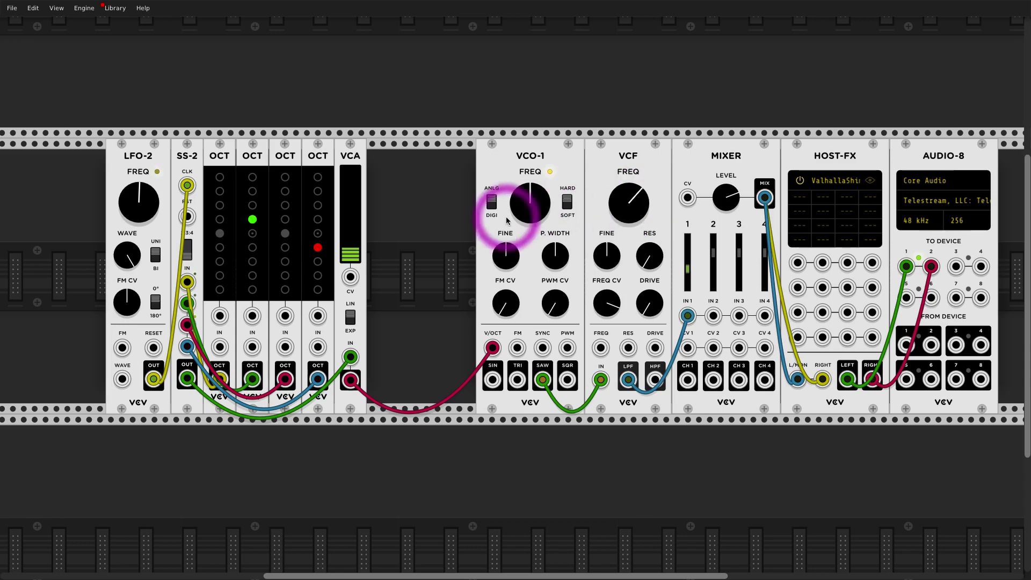
pyautogui.doubleClick(422, 217)
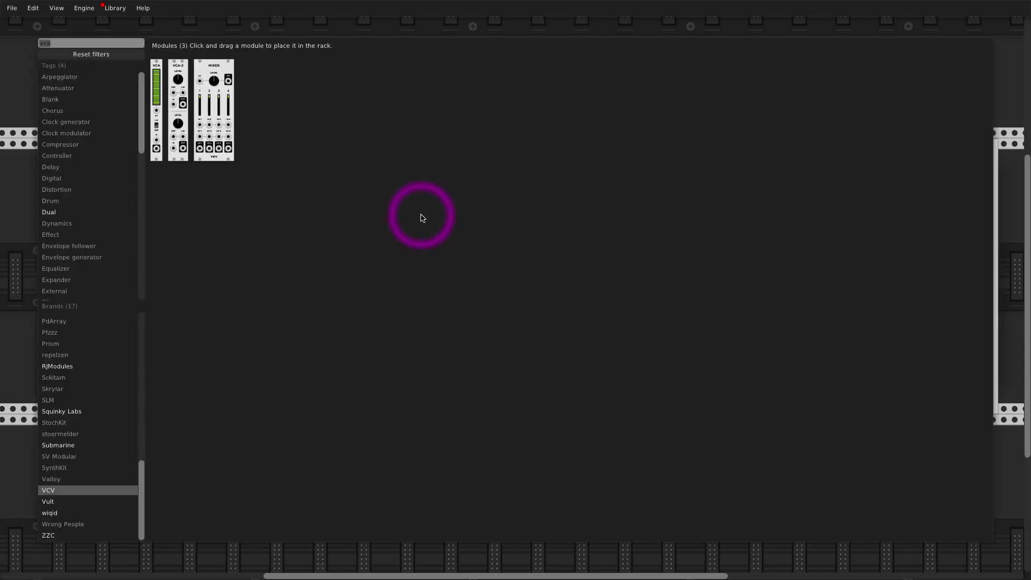
pyautogui.write('qu')
pyautogui.moveTo(796, 134); pyautogui.dragTo(357, 267)
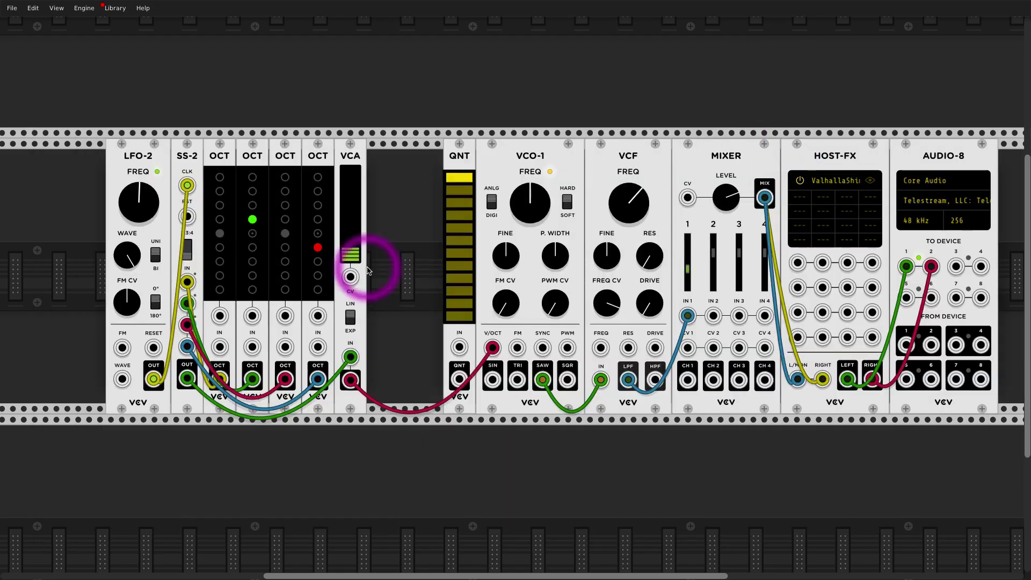
pyautogui.moveTo(492, 347)
pyautogui.mouseDown()
pyautogui.moveTo(421, 371)
pyautogui.moveTo(383, 348)
pyautogui.moveTo(415, 378)
pyautogui.moveTo(491, 348)
pyautogui.mouseUp()
pyautogui.moveTo(127, 161); pyautogui.dragTo(138, 161)
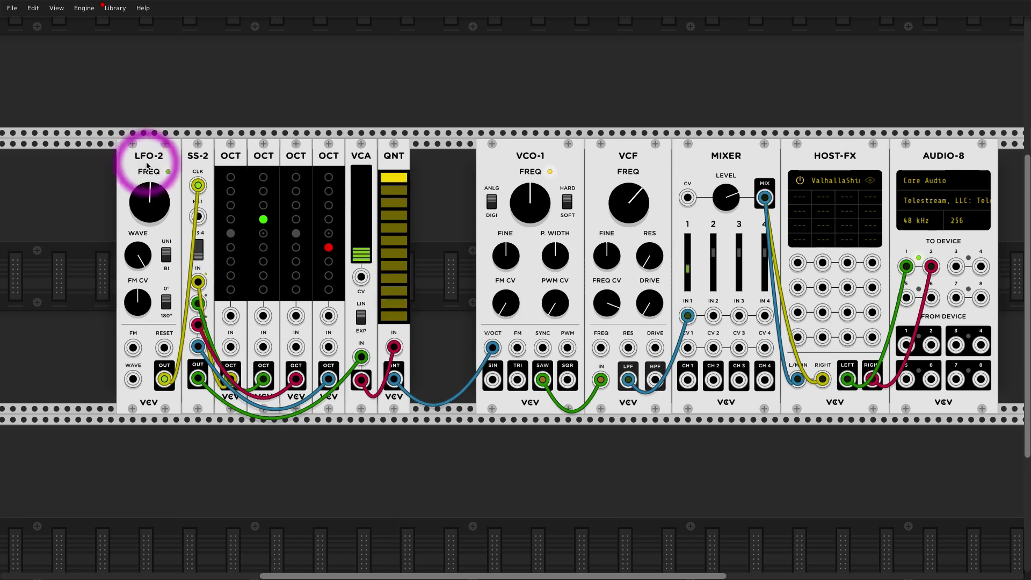
# Step: Set the third OCT to +2 and the fourth to +3, and adjust the VCF frequency to audition the quantized sequence
pyautogui.click(632, 199)
pyautogui.click(543, 200)
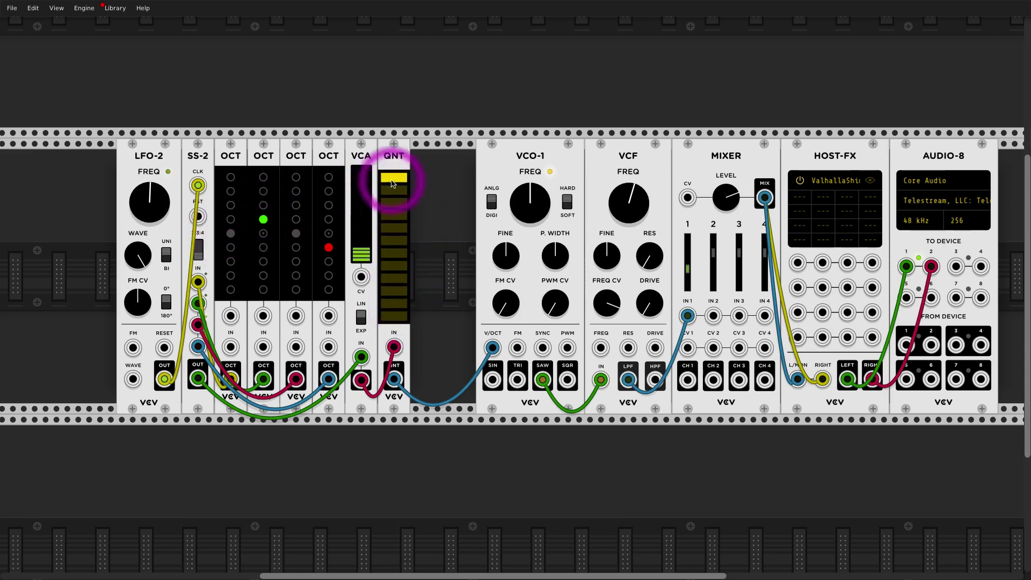
pyautogui.scroll(-1, 399, 181)
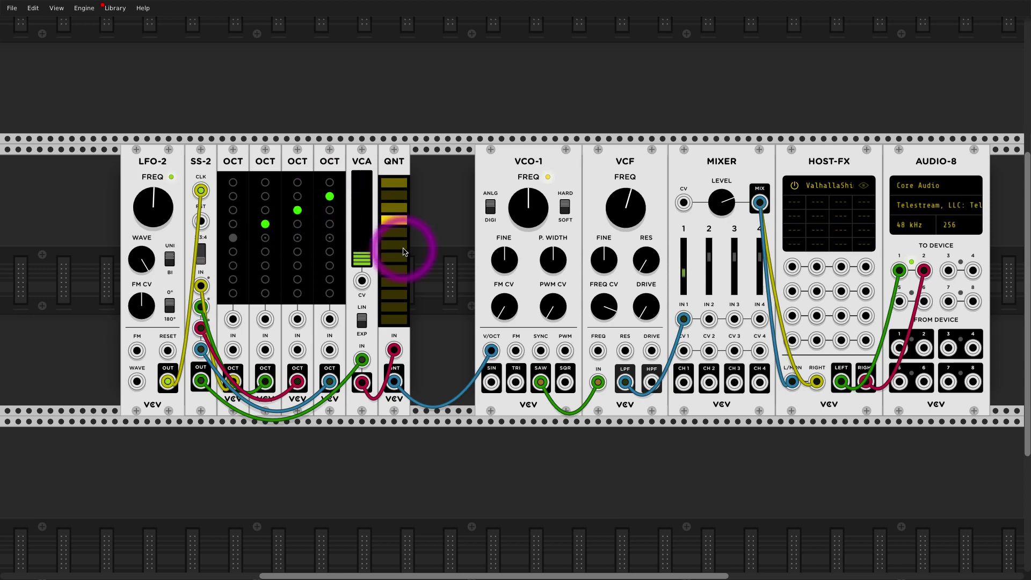
pyautogui.scroll(1, 404, 248)
pyautogui.moveTo(619, 209); pyautogui.dragTo(619, 200)
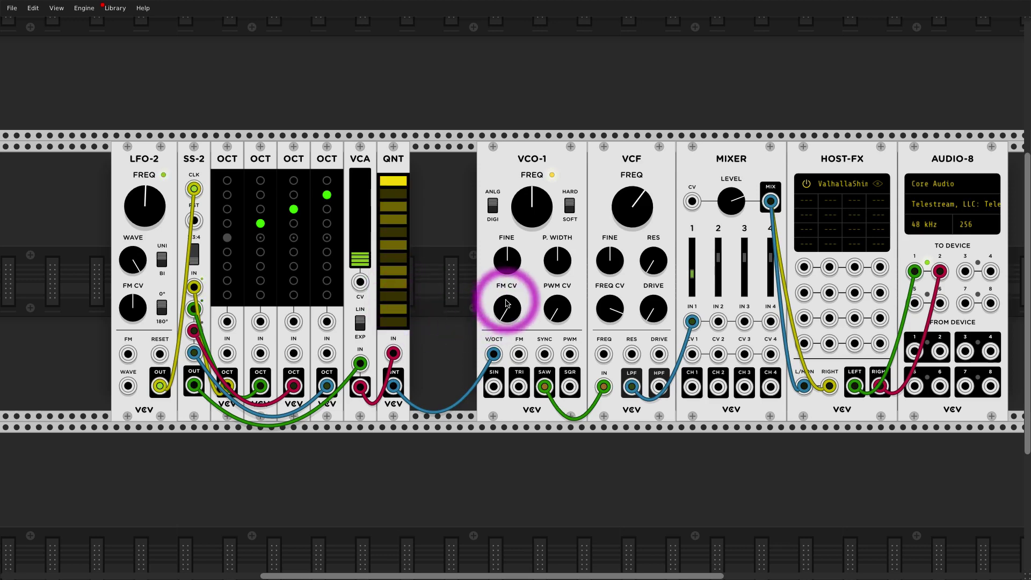
# Step: Raise the LFO-2 frequency, set the fourth OCT to +3, and adjust the VCF frequency to hear the faster sequence
pyautogui.moveTo(152, 207); pyautogui.dragTo(153, 193)
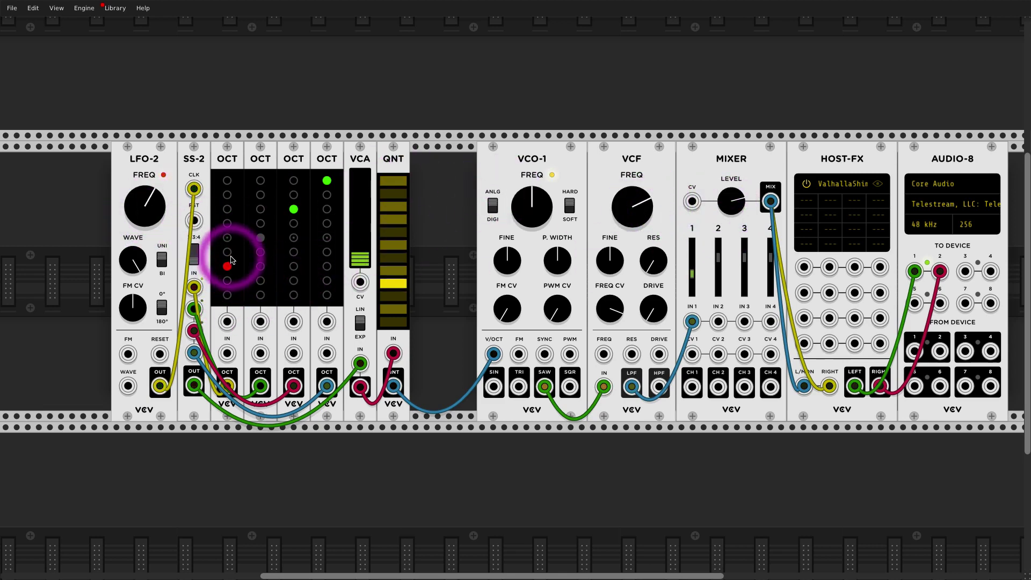
pyautogui.click(327, 194)
pyautogui.moveTo(642, 207); pyautogui.dragTo(642, 199)
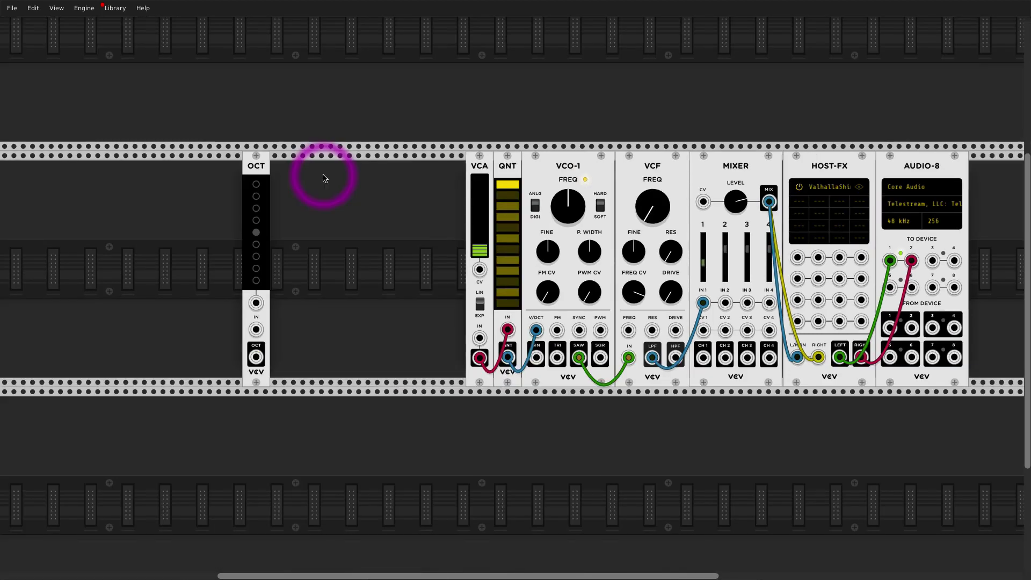
# Step: Duplicate the remaining OCT module until five stand side by side
pyautogui.hotkey('ctrl', 'd')
pyautogui.hotkey('ctrl', 'd')
pyautogui.hotkey('ctrl', 'd')
pyautogui.hotkey('ctrl', 'd')
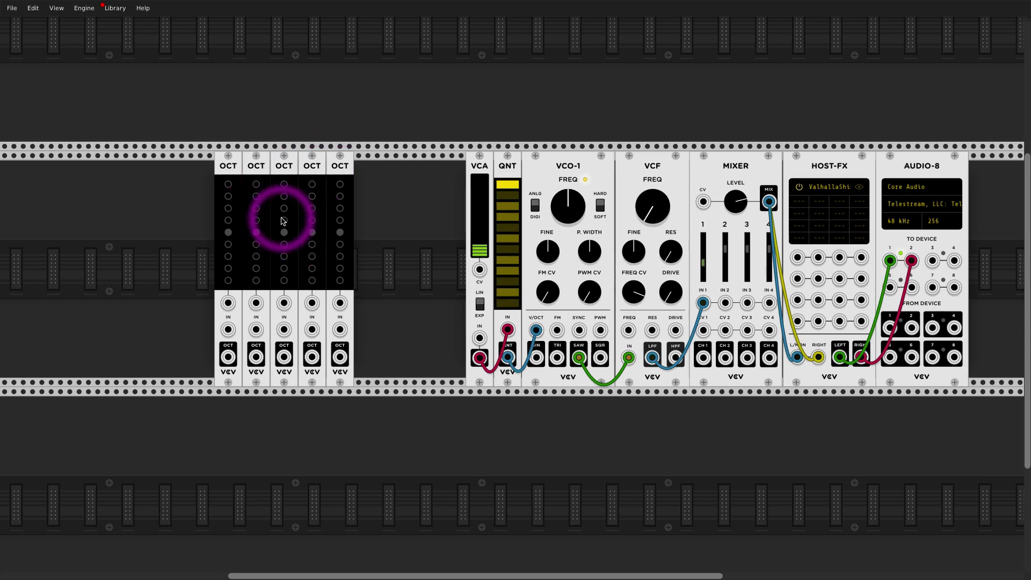
# Step: Add the 23volts SwitchN1 module before the OCT modules and spread them apart to leave a gap between them
pyautogui.rightClick(171, 202)
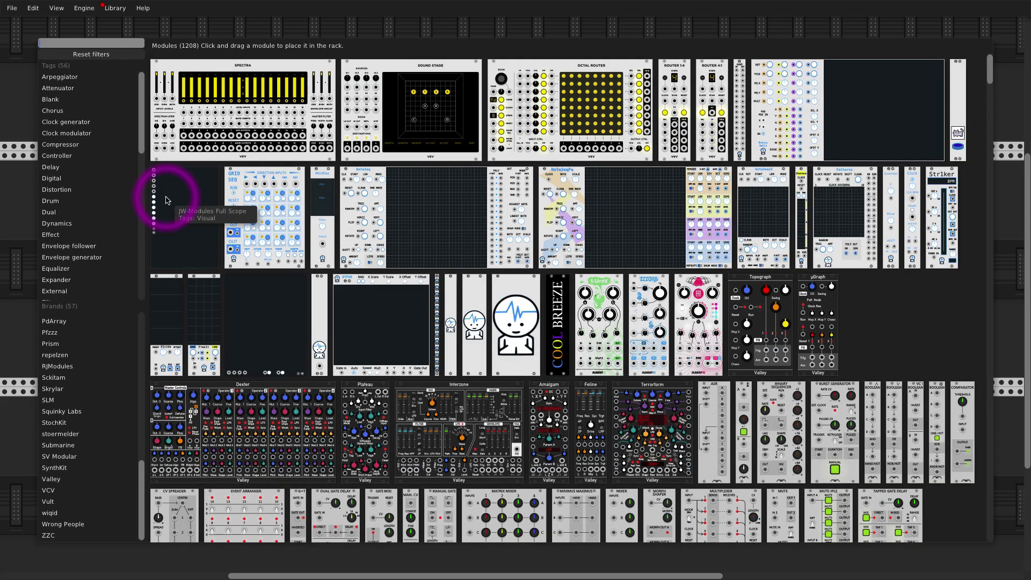
pyautogui.scroll(-10, 129, 247)
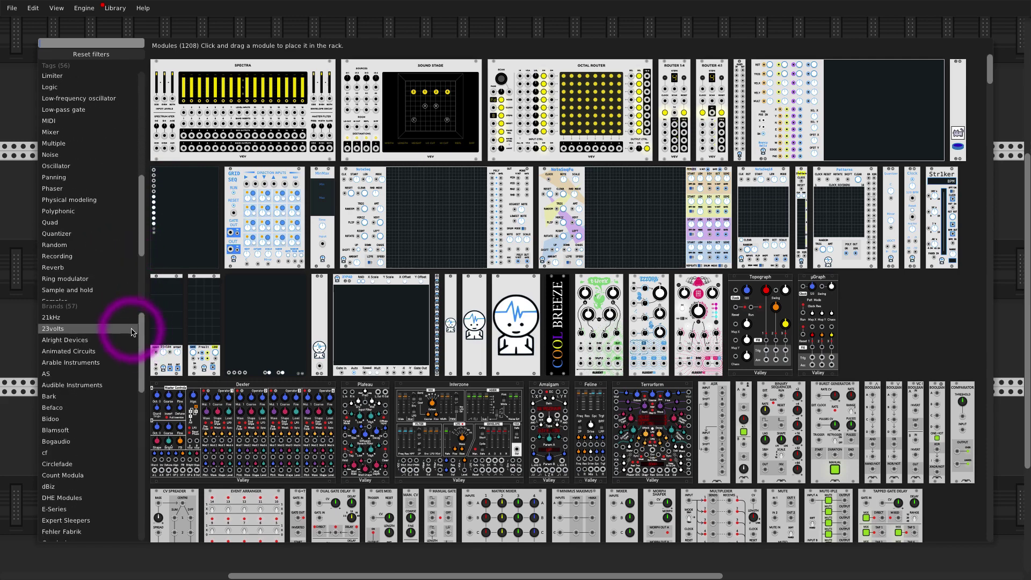
pyautogui.click(124, 331)
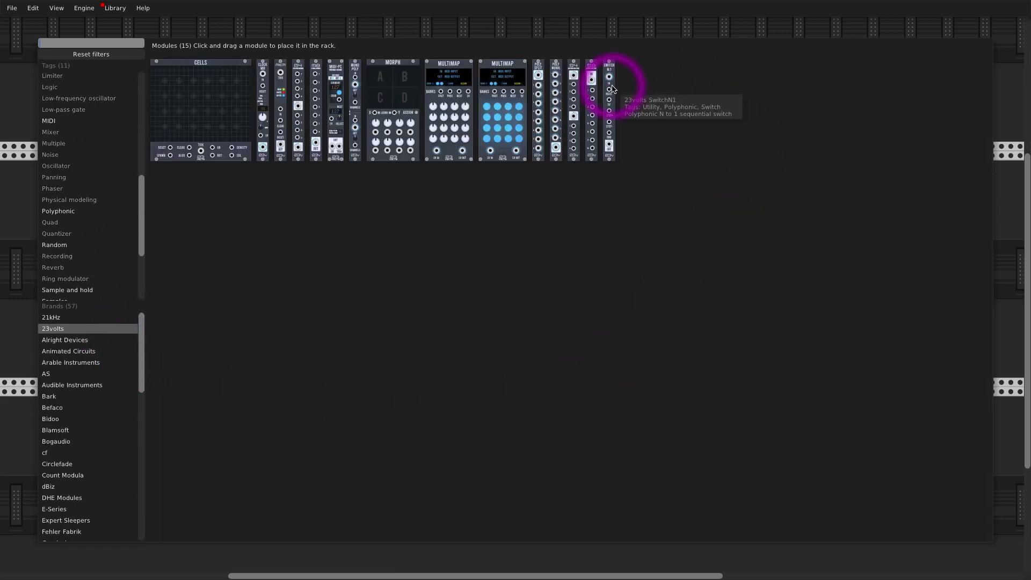
pyautogui.moveTo(612, 88); pyautogui.dragTo(200, 240)
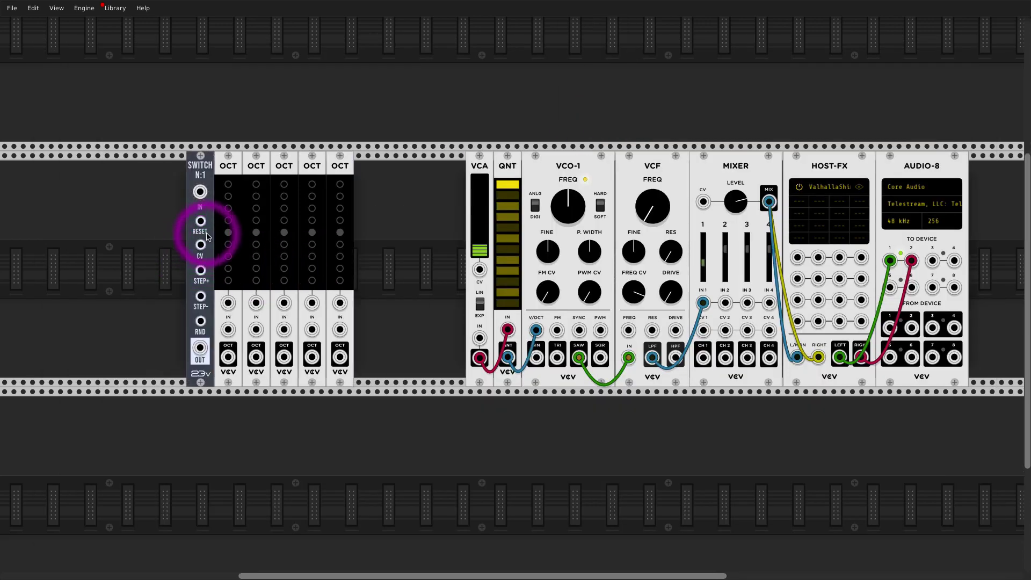
pyautogui.moveTo(228, 171); pyautogui.dragTo(312, 168)
pyautogui.moveTo(206, 175); pyautogui.dragTo(171, 178)
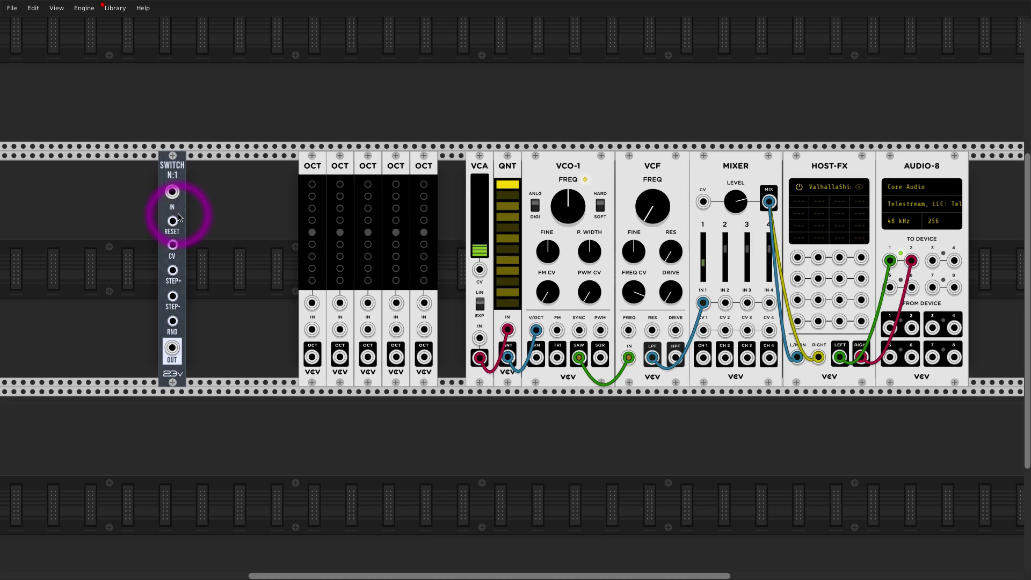
# Step: Add VCV's MERGE between the switch and the OCTs, patch the five OCT outputs into MERGE inputs 1 to 5, and close the gap
pyautogui.rightClick(223, 229)
pyautogui.scroll(-10, 97, 483)
pyautogui.click(97, 491)
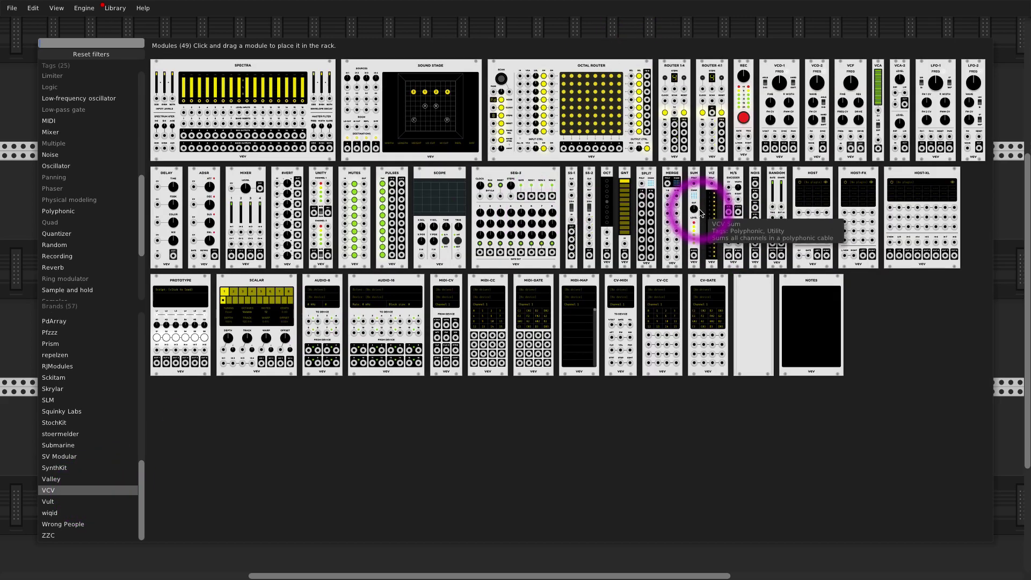
pyautogui.moveTo(678, 208); pyautogui.dragTo(205, 283)
pyautogui.moveTo(312, 357); pyautogui.dragTo(198, 300)
pyautogui.moveTo(165, 157); pyautogui.dragTo(232, 157)
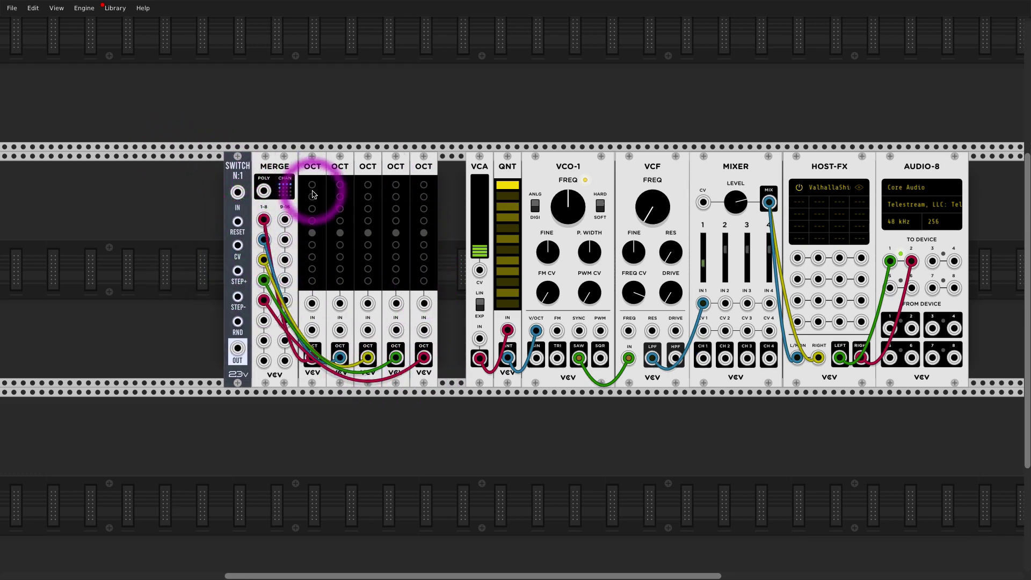
# Step: Patch MERGE's POLY output to the switch's IN, and add an LFO-1 whose SQR output clocks the switch's STEP+
pyautogui.moveTo(263, 191); pyautogui.dragTo(238, 193)
pyautogui.rightClick(199, 268)
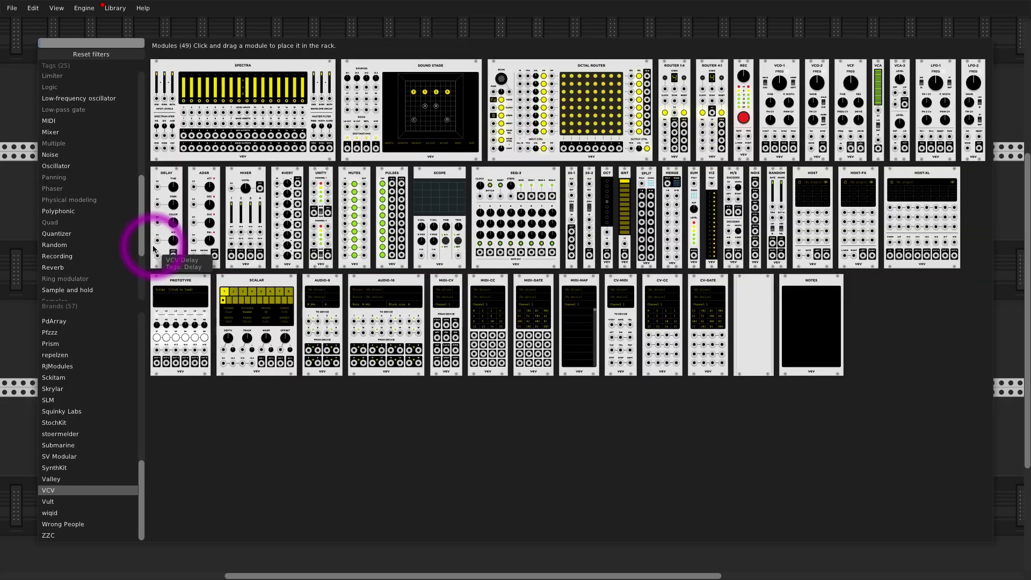
pyautogui.click(943, 80)
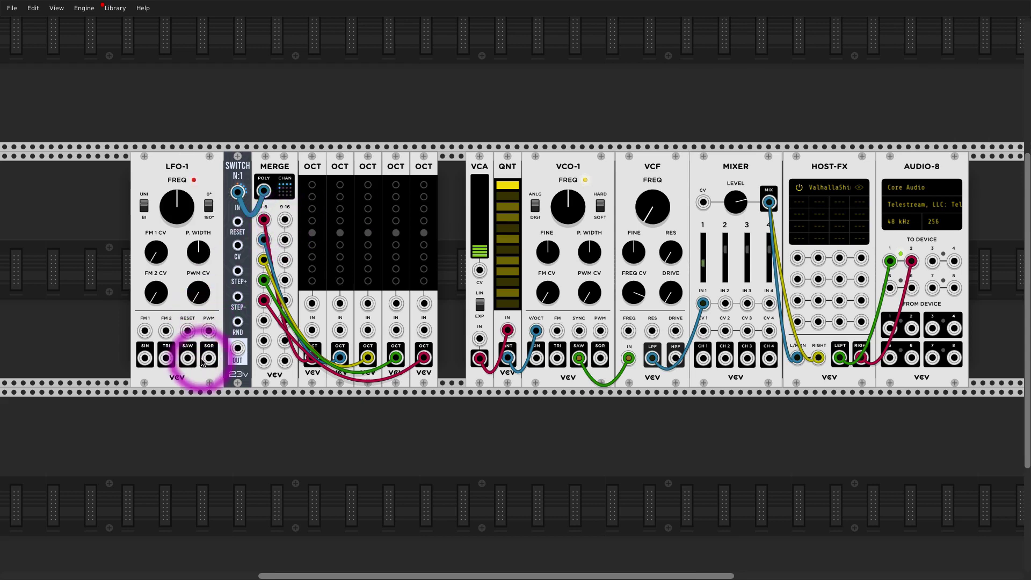
pyautogui.moveTo(209, 357); pyautogui.dragTo(237, 271)
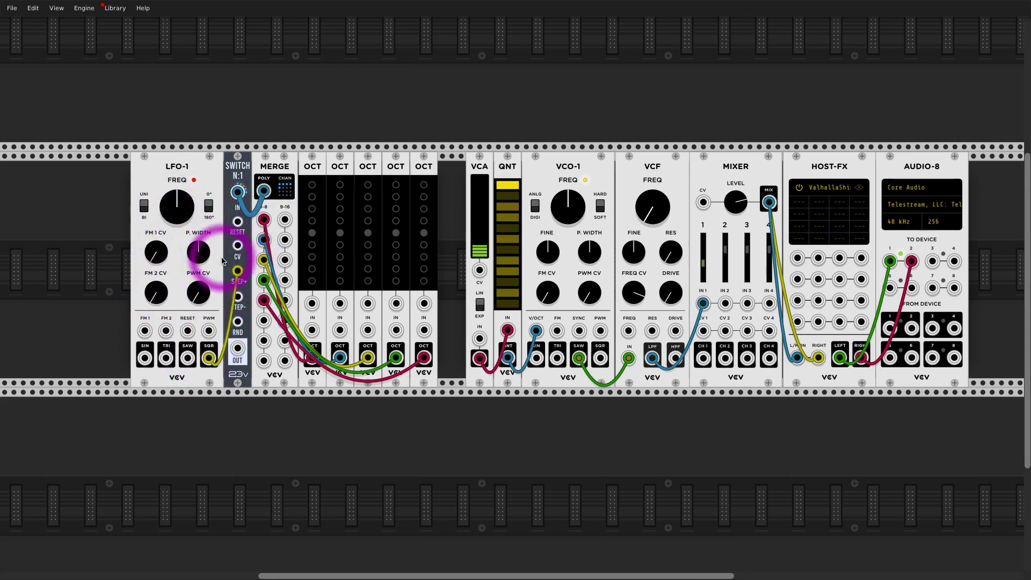
# Step: Patch the switch's OUT to the VCA's IN, and raise the LFO-1 and VCF frequencies
pyautogui.moveTo(181, 207); pyautogui.dragTo(184, 202)
pyautogui.moveTo(237, 348); pyautogui.dragTo(480, 338)
pyautogui.moveTo(652, 207); pyautogui.dragTo(651, 212)
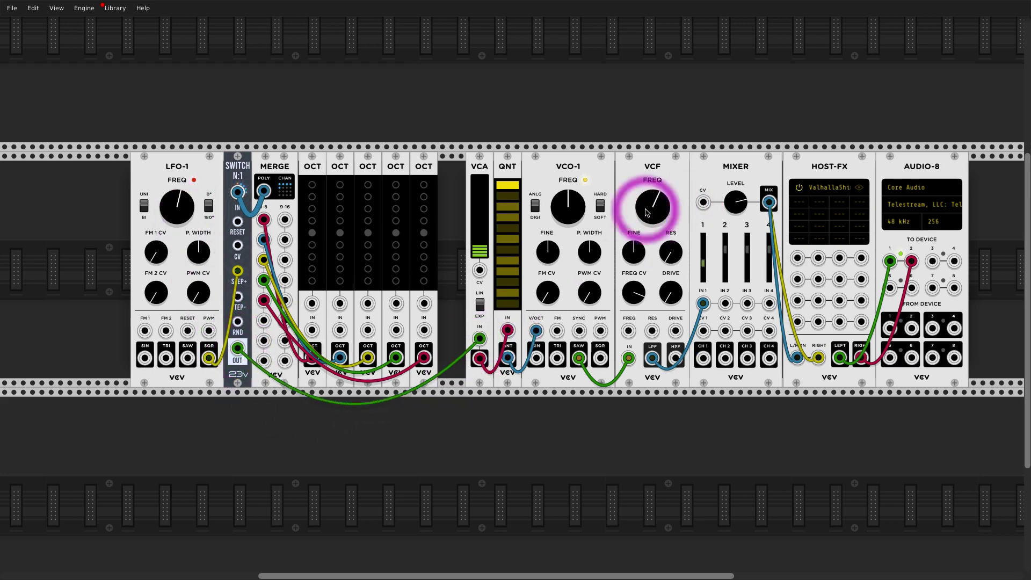
# Step: Set the second through fifth OCT modules to +1, +2, +3 and +4 octaves
pyautogui.click(340, 220)
pyautogui.click(368, 209)
pyautogui.click(395, 196)
pyautogui.click(424, 185)
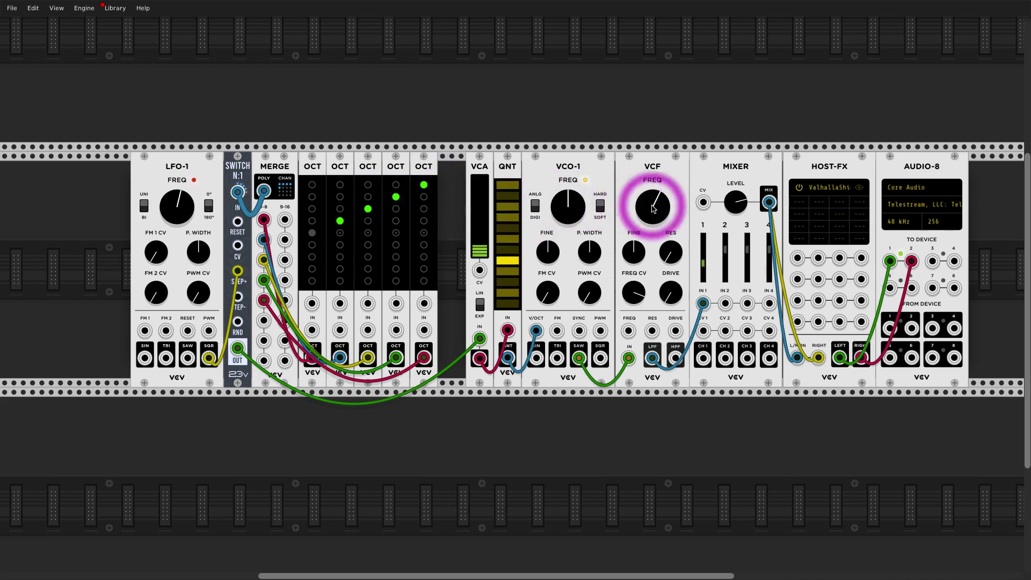
# Step: Slightly raise the LFO-1 frequency and sweep the VCF frequency up and back down to audition the five-step sequence
pyautogui.moveTo(654, 209); pyautogui.dragTo(654, 206)
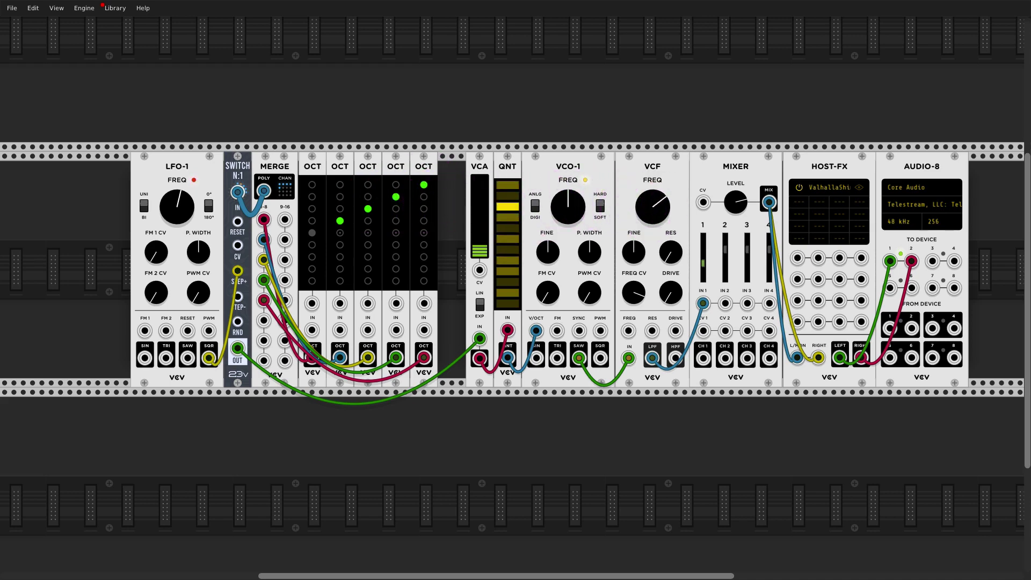
pyautogui.moveTo(177, 210); pyautogui.dragTo(177, 205)
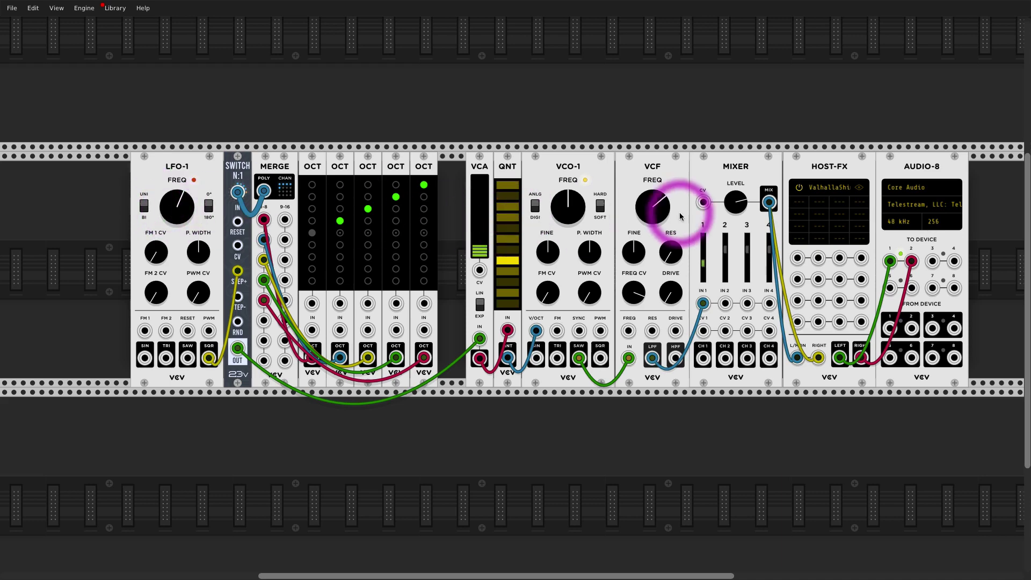
pyautogui.moveTo(650, 208); pyautogui.dragTo(650, 213)
pyautogui.click(444, 199)
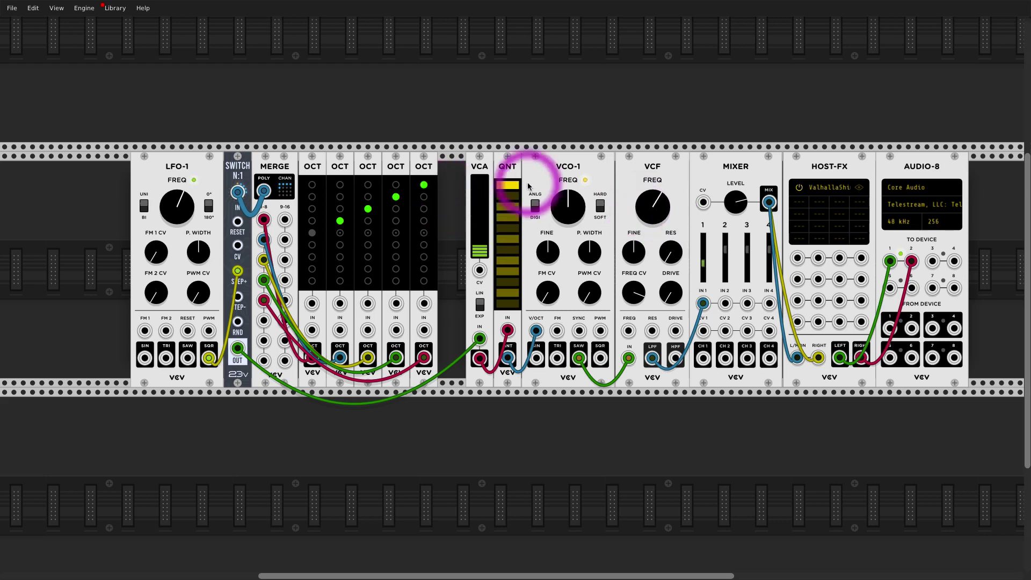
# Step: Move the OCTs, MERGE, SWITCH N:1 and LFO-1 to the row above, keeping their order and aligning them over the voice modules
pyautogui.moveTo(422, 171); pyautogui.dragTo(356, 172)
pyautogui.click(432, 262)
pyautogui.scroll(5, 443, 265)
pyautogui.hscroll(2, 443, 266)
pyautogui.moveTo(294, 295); pyautogui.dragTo(593, 59)
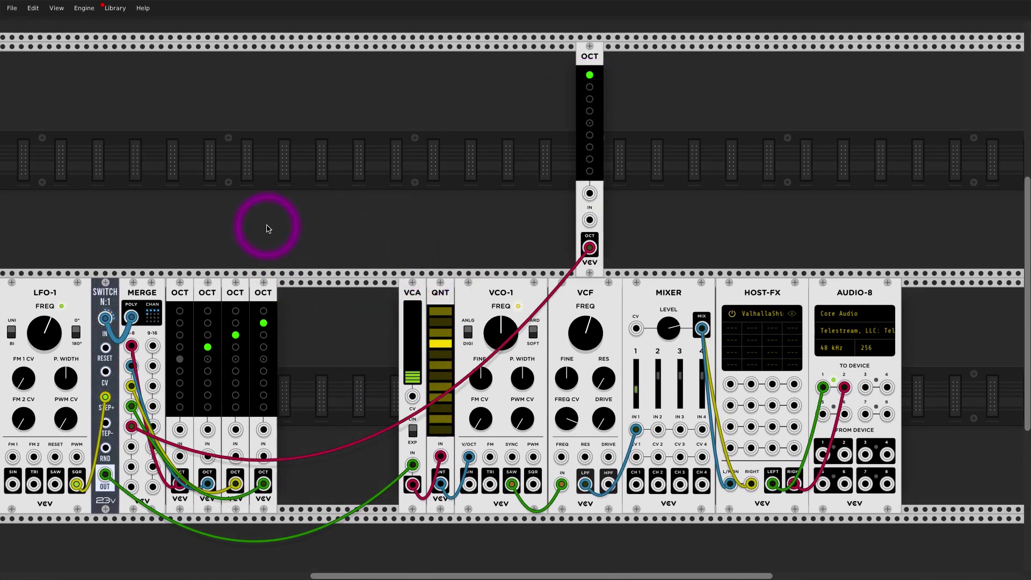
pyautogui.moveTo(272, 349); pyautogui.dragTo(570, 115)
pyautogui.moveTo(239, 297); pyautogui.dragTo(538, 82)
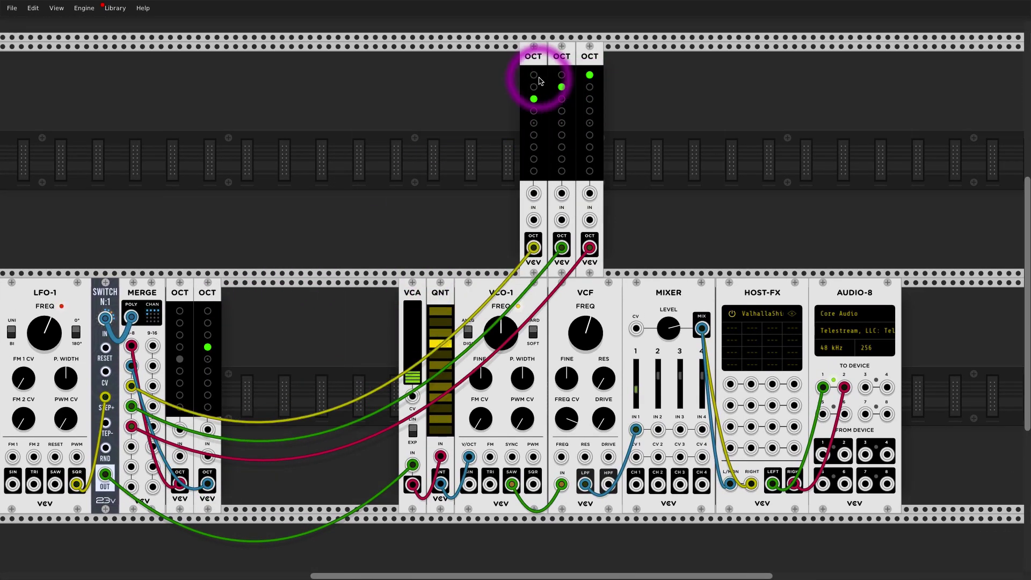
pyautogui.moveTo(184, 295); pyautogui.dragTo(533, 103)
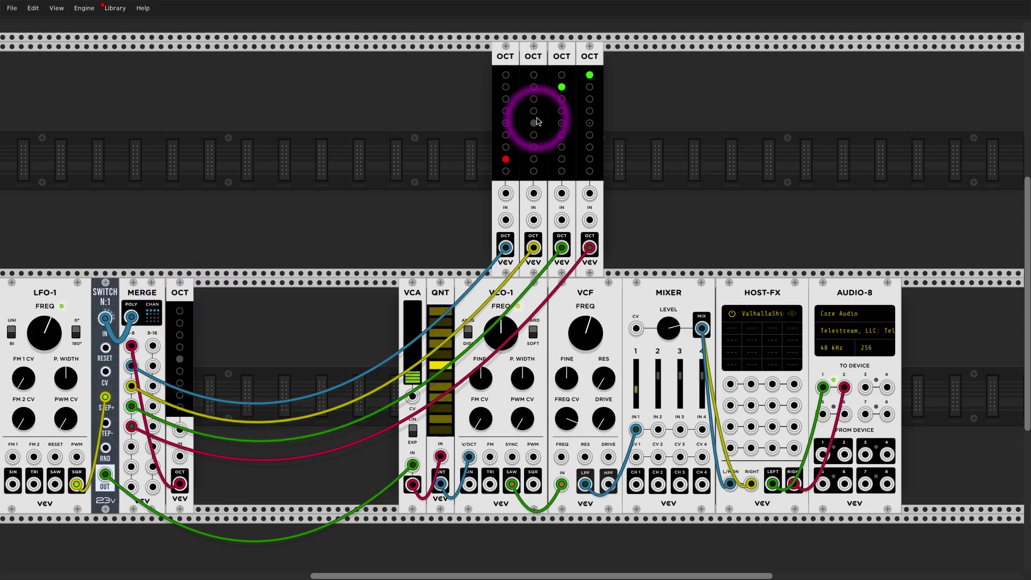
pyautogui.moveTo(189, 291); pyautogui.dragTo(486, 123)
pyautogui.moveTo(156, 287); pyautogui.dragTo(401, 128)
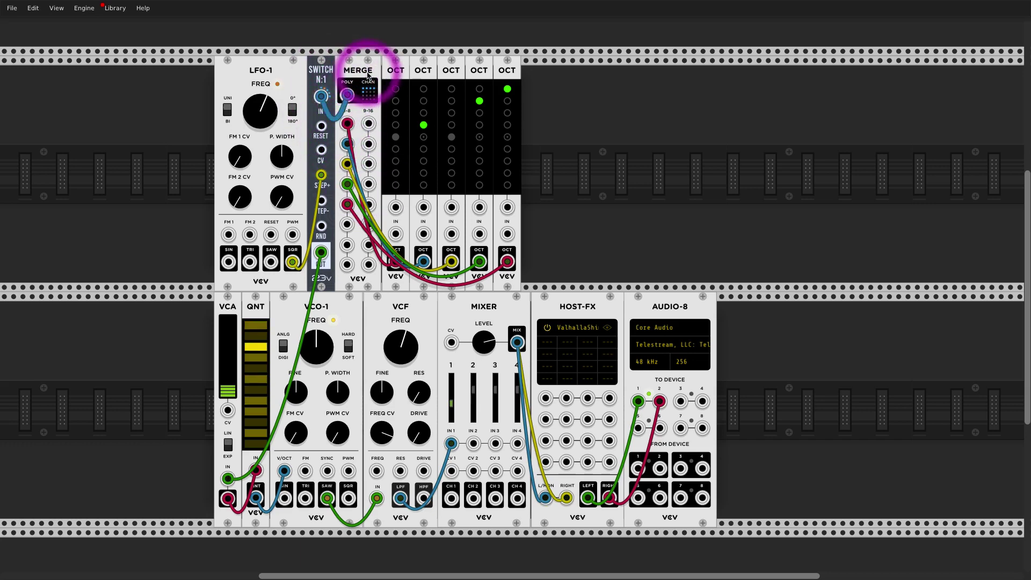
# Step: Duplicate the last OCT as a sixth step, patch its output to MERGE input 6, and set it to -2 octaves
pyautogui.click(511, 74)
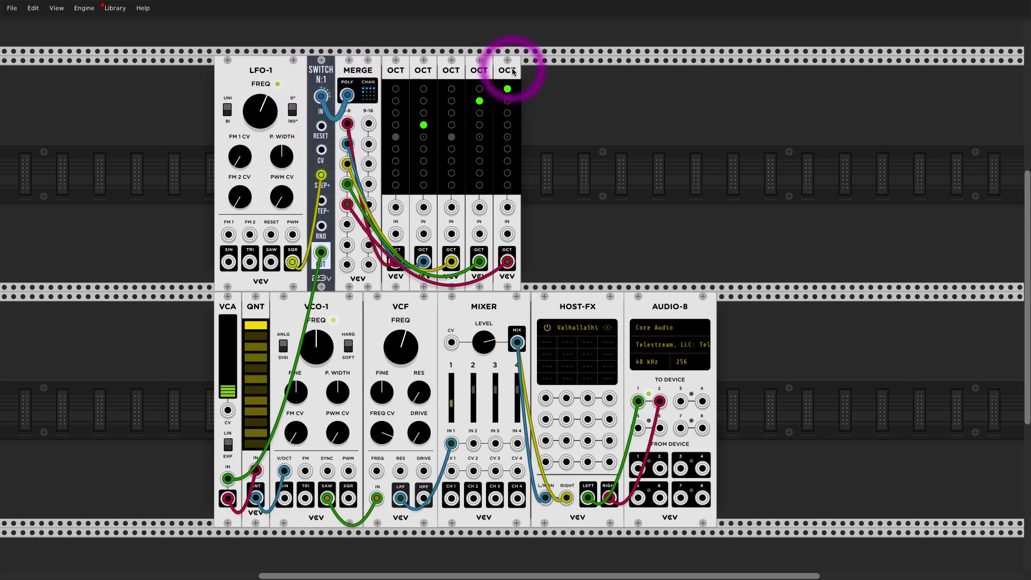
pyautogui.press('super+d')
pyautogui.moveTo(535, 261); pyautogui.dragTo(347, 224)
pyautogui.click(534, 162)
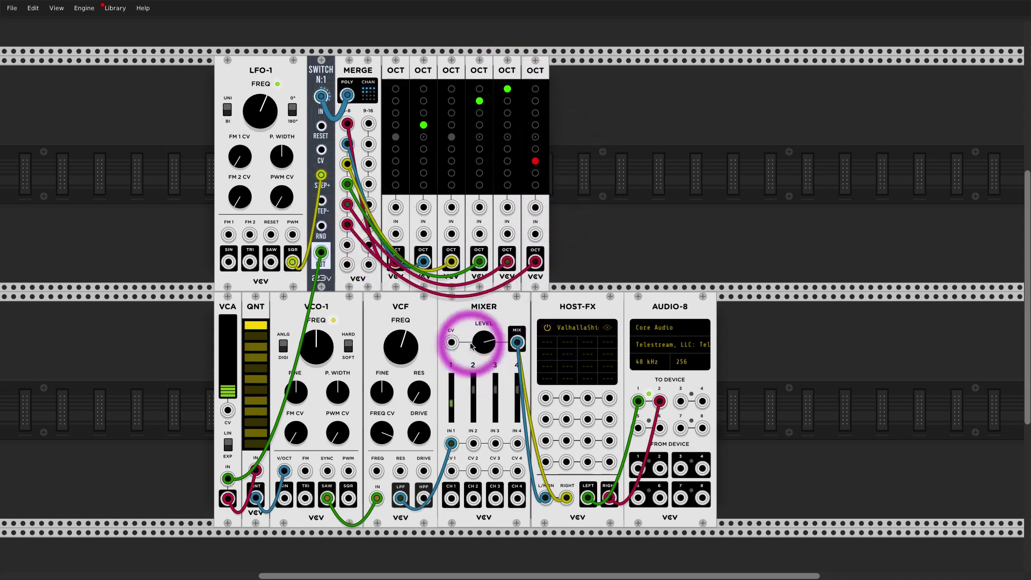
# Step: Raise the VCF frequency and add a seventh OCT patched to MERGE input 7 and set to -1 octave
pyautogui.moveTo(393, 344); pyautogui.dragTo(393, 312)
pyautogui.press('super+d')
pyautogui.moveTo(563, 262); pyautogui.dragTo(351, 244)
pyautogui.click(563, 149)
pyautogui.moveTo(268, 117); pyautogui.dragTo(268, 112)
# Step: Duplicate the last OCT as an eighth step, patch its output to MERGE input 8, and set it to -4 octaves
pyautogui.click(560, 69)
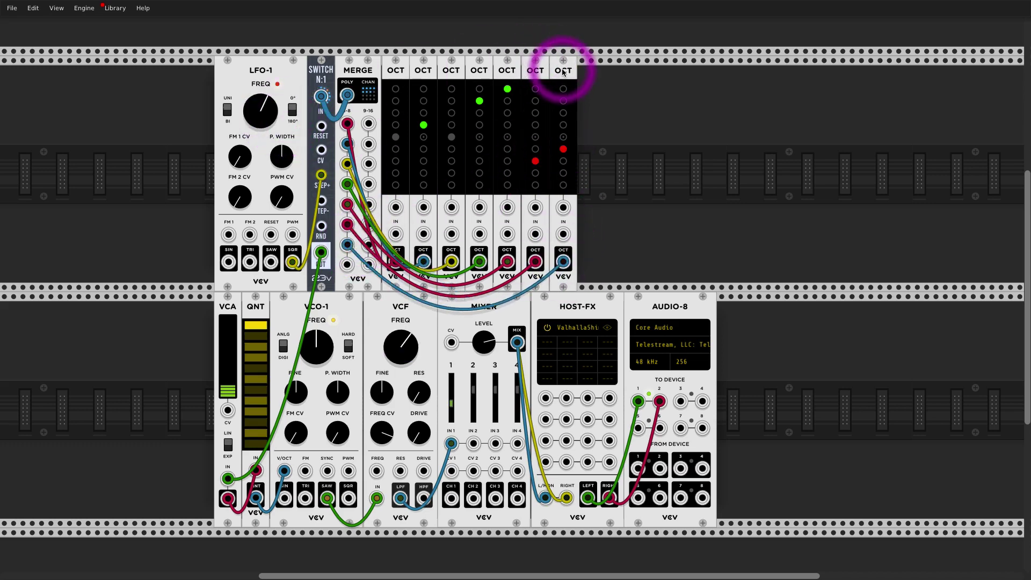
pyautogui.hotkey('ctrl', 'd')
pyautogui.moveTo(590, 262); pyautogui.dragTo(347, 264)
pyautogui.click(590, 185)
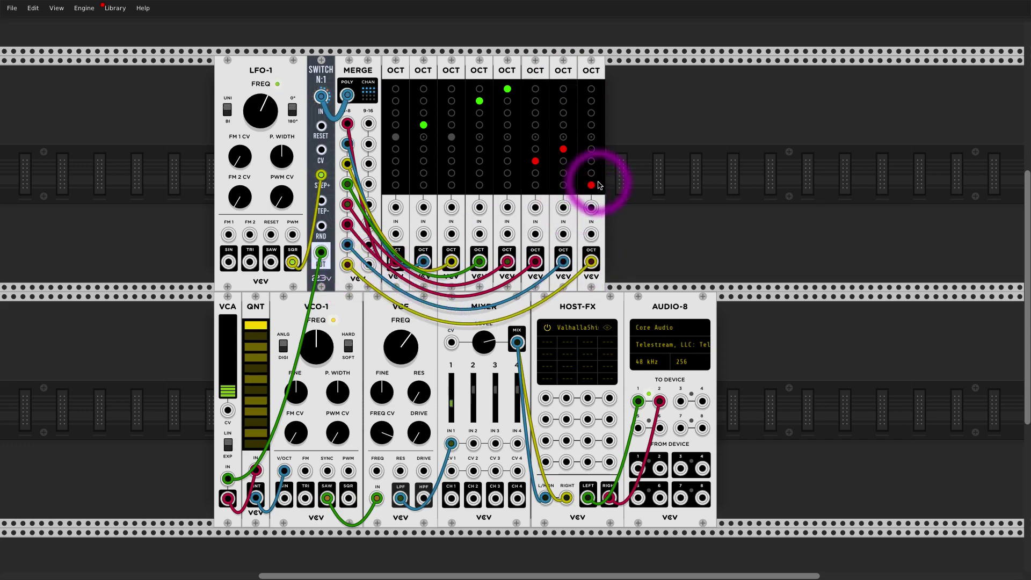
# Step: Duplicate the eighth OCT repeatedly to extend the row with eleven more copies
pyautogui.click(598, 71)
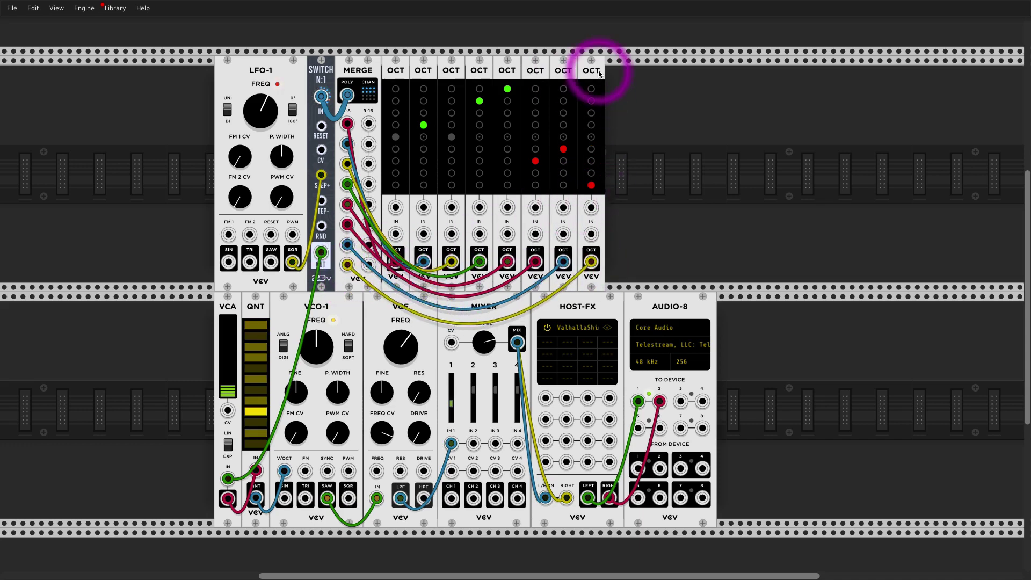
pyautogui.hotkey('ctrl', 'd')
pyautogui.hotkey('ctrl', 'd')
pyautogui.hotkey('ctrl', 'd')
pyautogui.hotkey('ctrl', 'd')
pyautogui.hotkey('ctrl', 'd')
pyautogui.hotkey('ctrl', 'd')
pyautogui.hotkey('ctrl', 'd')
pyautogui.hotkey('ctrl', 'd')
pyautogui.hotkey('ctrl', 'd')
pyautogui.hotkey('ctrl', 'd')
pyautogui.hotkey('ctrl', 'd')
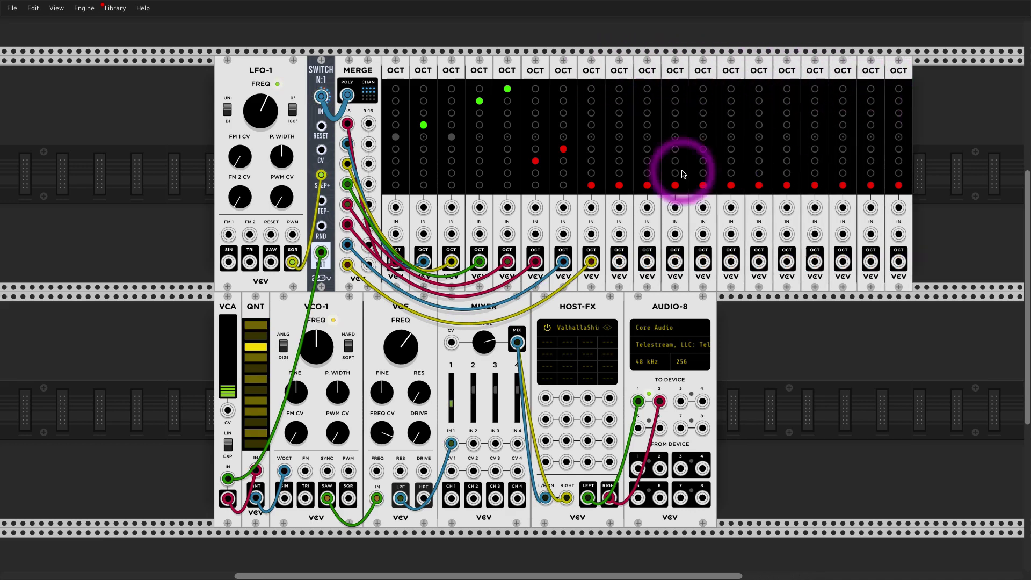
# Step: Patch the ninth to sixteenth OCT outputs into MERGE inputs 9 to 16 and raise the LFO frequency
pyautogui.moveTo(619, 262); pyautogui.dragTo(368, 204)
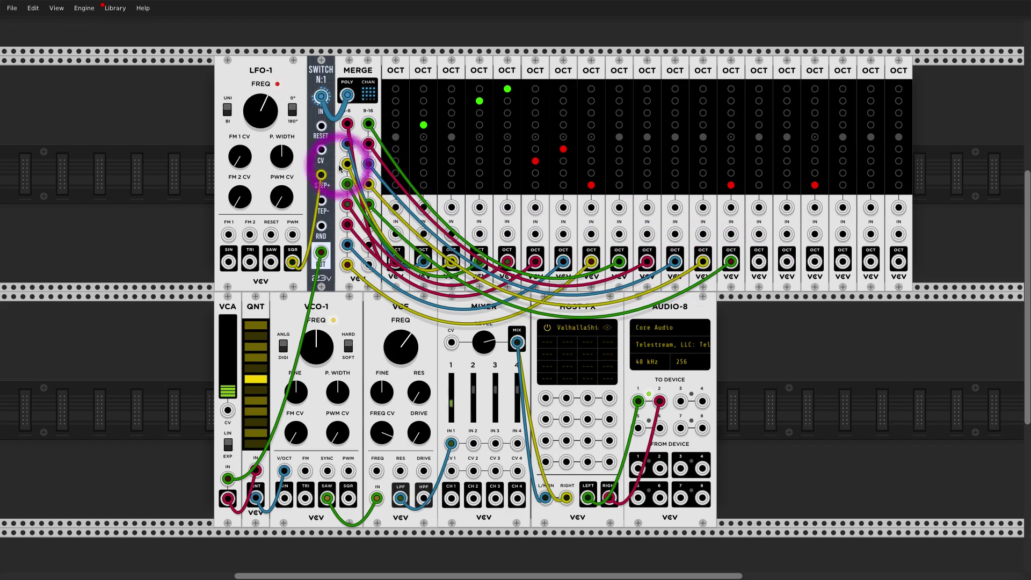
pyautogui.moveTo(260, 119); pyautogui.dragTo(260, 108)
pyautogui.moveTo(368, 244); pyautogui.dragTo(814, 263)
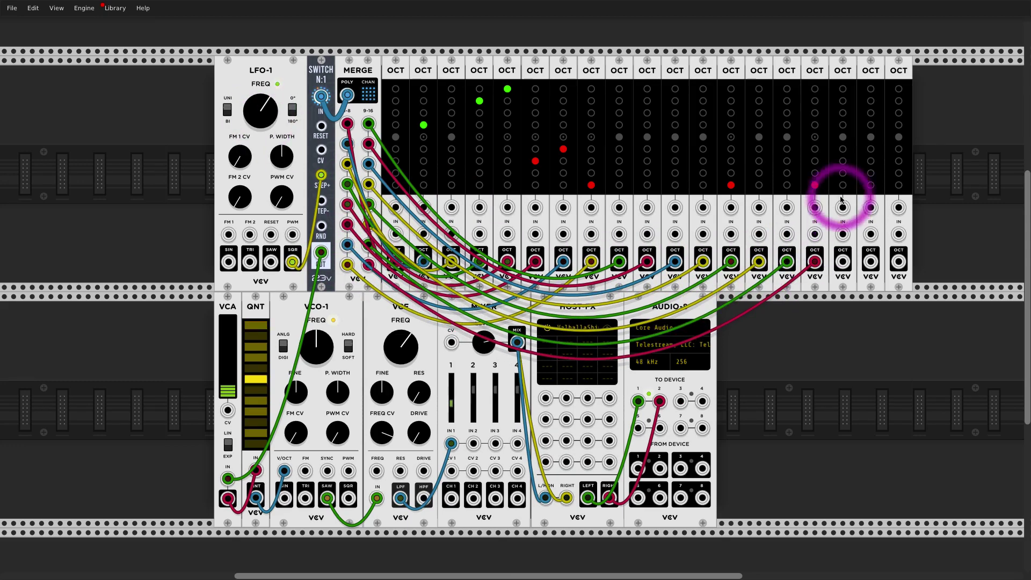
# Step: Delete the surplus OCT modules so that only the first five steps remain
pyautogui.press('BackSpace')
pyautogui.press('BackSpace')
pyautogui.press('BackSpace')
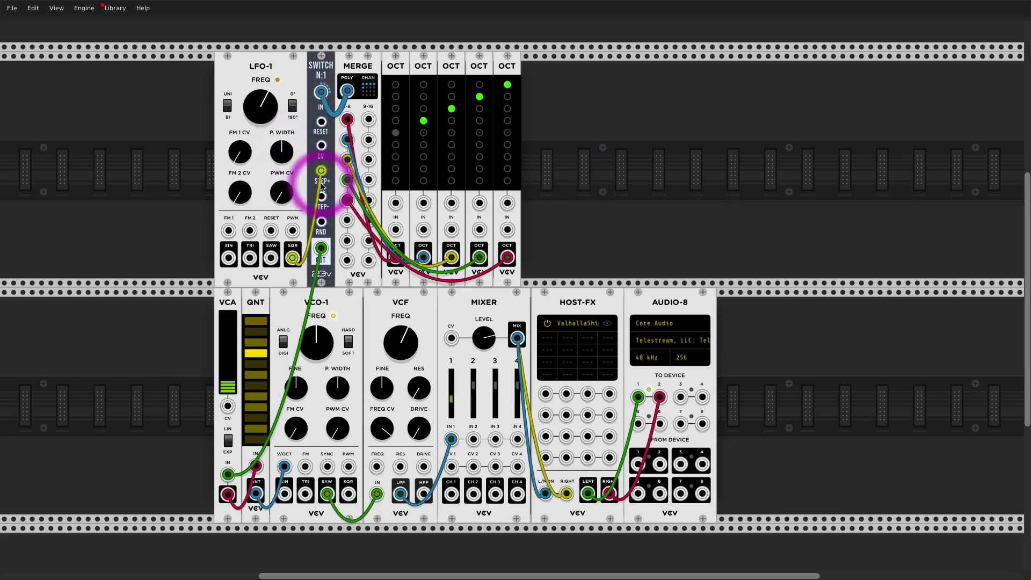
# Step: Move the LFO square clock cable from the SWITCH's STEP+ input to STEP-, and finally to RND
pyautogui.moveTo(321, 172); pyautogui.dragTo(320, 196)
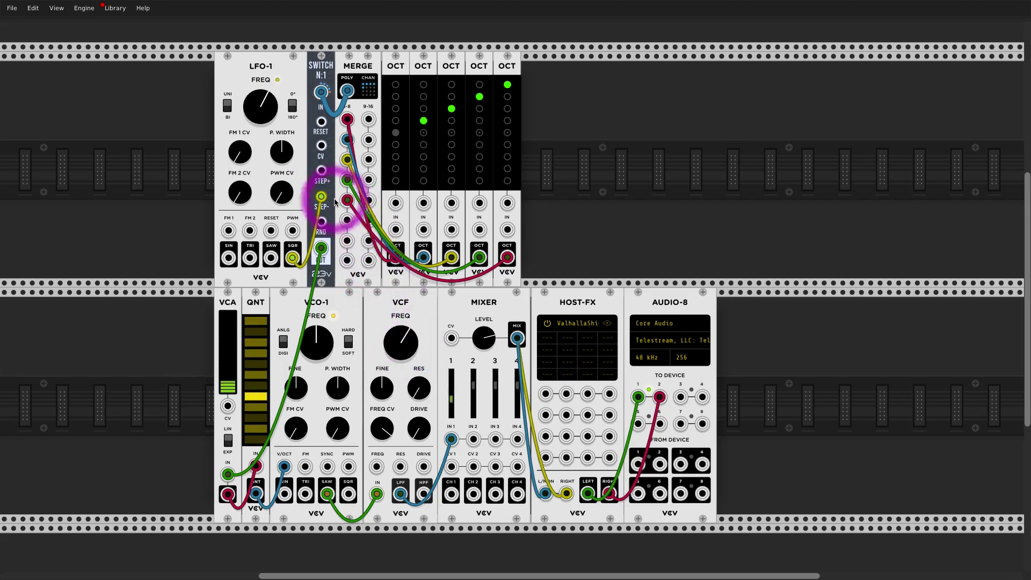
pyautogui.moveTo(321, 196); pyautogui.dragTo(321, 220)
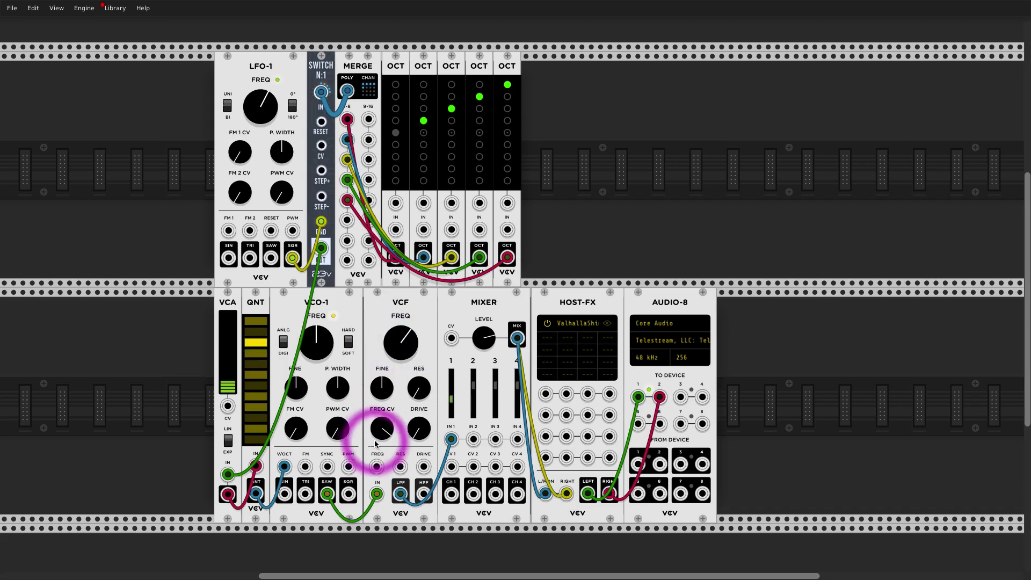
# Step: Patch the QNT output to the VCF FREQ input and lower the first OCT to -2, then -3 octaves
pyautogui.moveTo(377, 466); pyautogui.dragTo(258, 495)
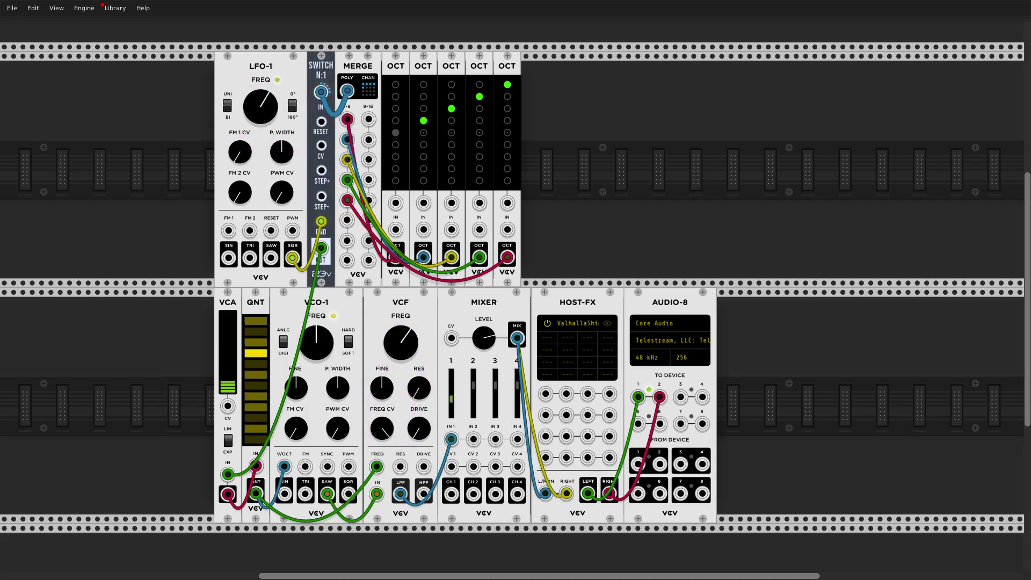
pyautogui.click(395, 157)
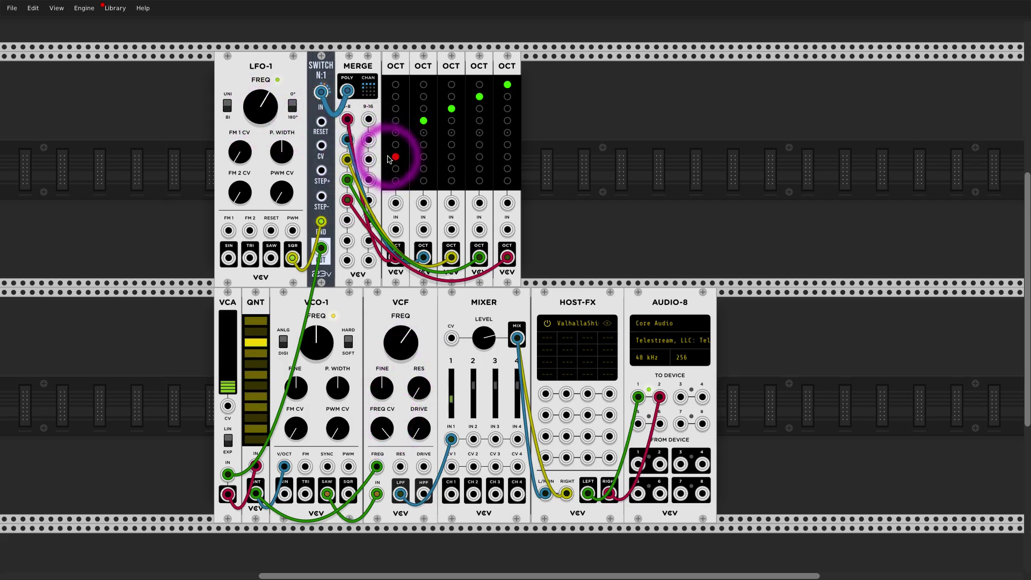
pyautogui.click(393, 170)
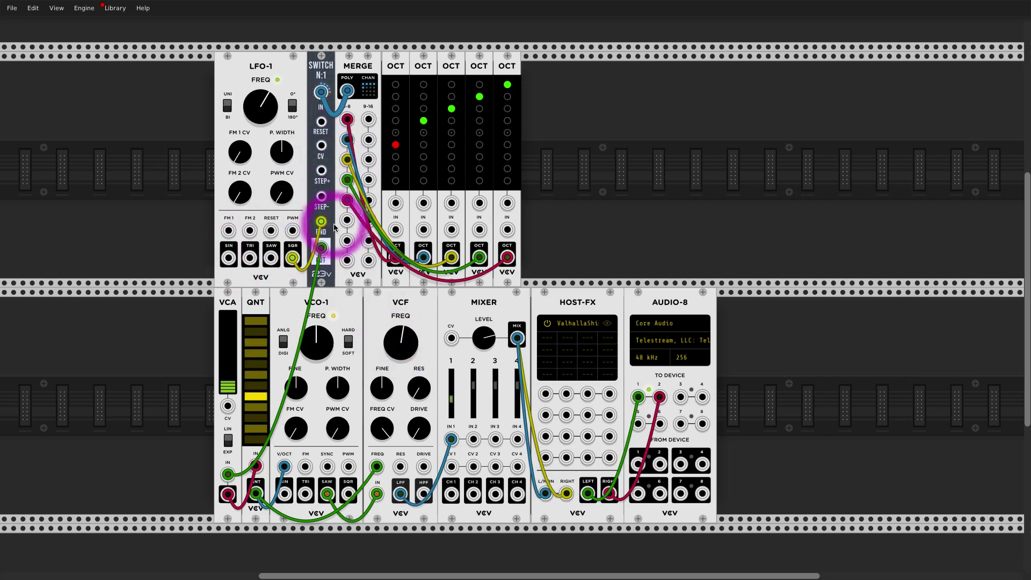
# Step: Replace the clock on the SWITCH's RND input with the LFO SAW output into its CV input, and lower the LFO frequency
pyautogui.moveTo(321, 222); pyautogui.dragTo(177, 201)
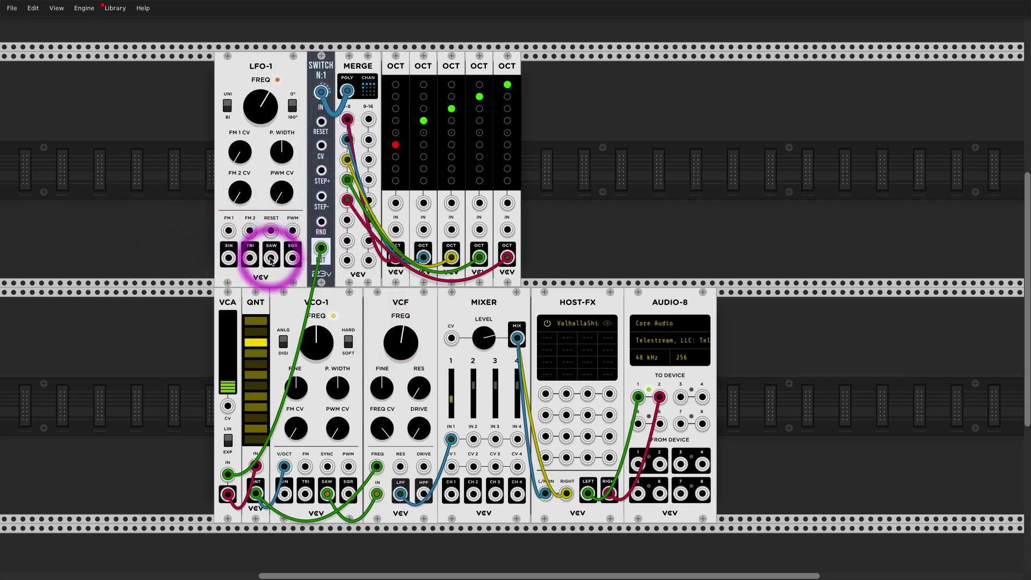
pyautogui.moveTo(271, 258); pyautogui.dragTo(321, 145)
pyautogui.moveTo(269, 122); pyautogui.dragTo(270, 135)
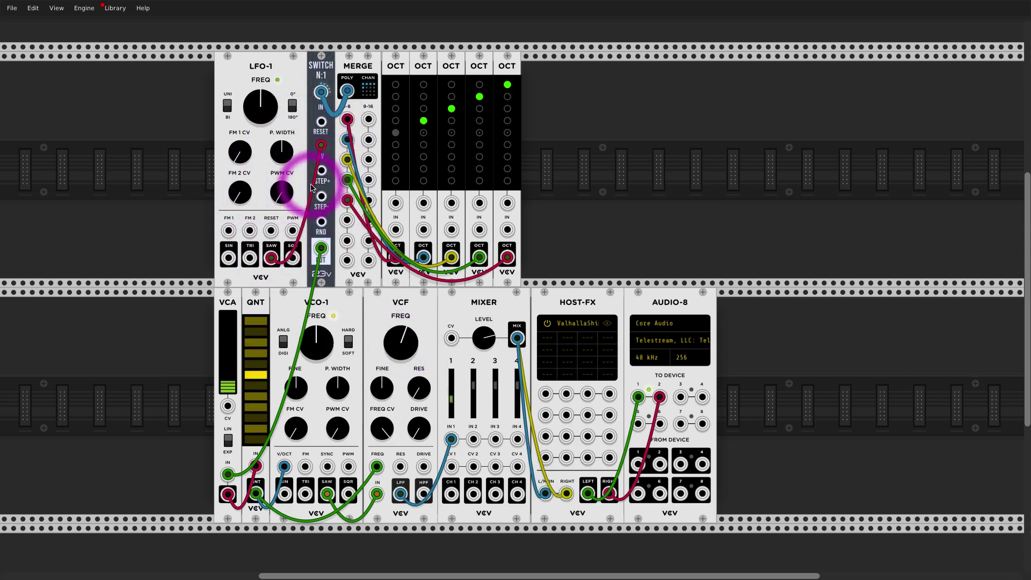
# Step: Drive the SWITCH CV input from the LFO's TRI output instead and lower the LFO frequency further
pyautogui.moveTo(271, 258)
pyautogui.mouseDown()
pyautogui.moveTo(255, 271)
pyautogui.moveTo(253, 263)
pyautogui.mouseUp()
pyautogui.moveTo(273, 108); pyautogui.dragTo(273, 128)
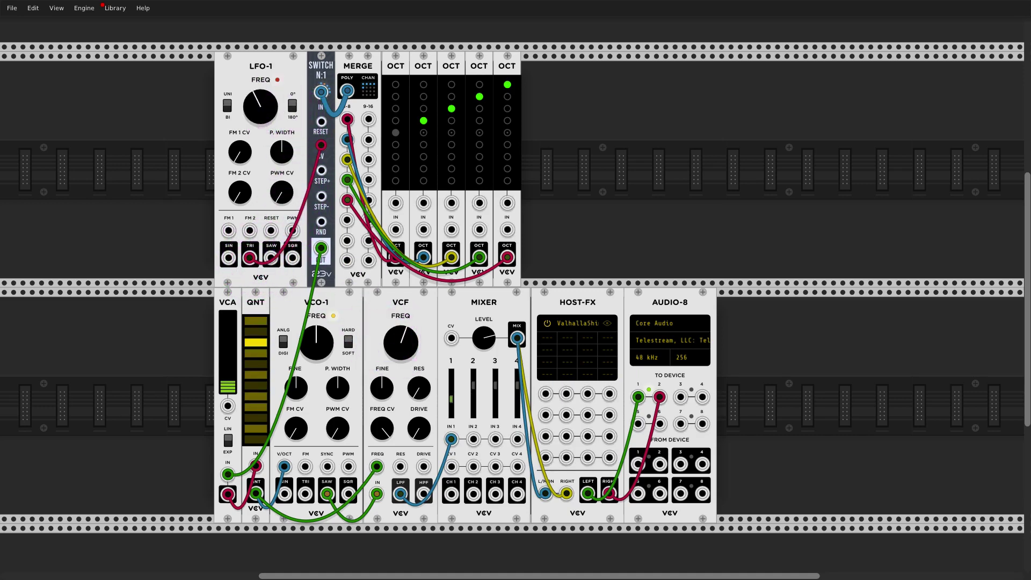
pyautogui.click(273, 112)
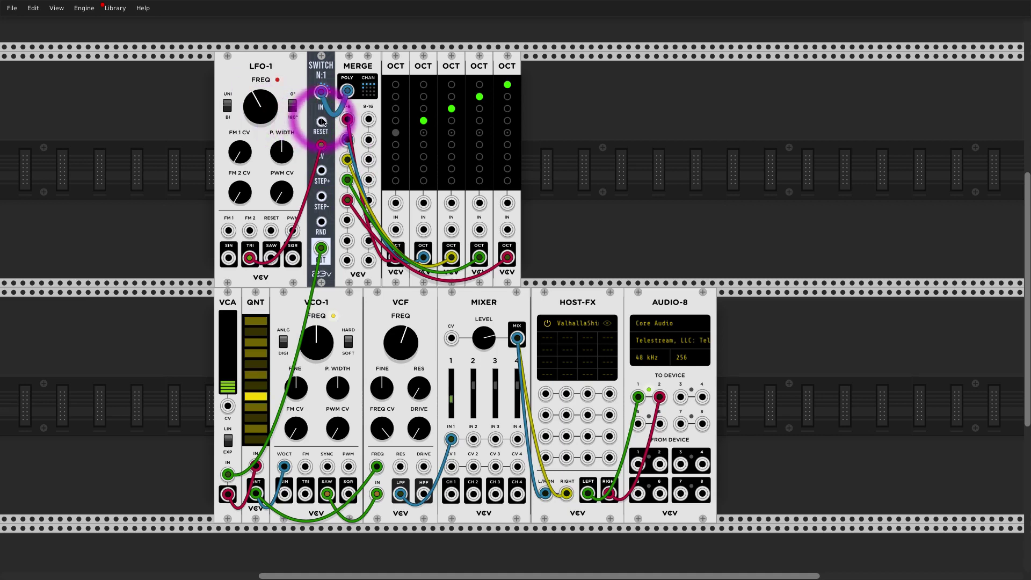
# Step: Try resetting the SWITCH from the LFO's SQR output and remove that cable
pyautogui.moveTo(321, 121); pyautogui.dragTo(293, 258)
pyautogui.click(264, 114)
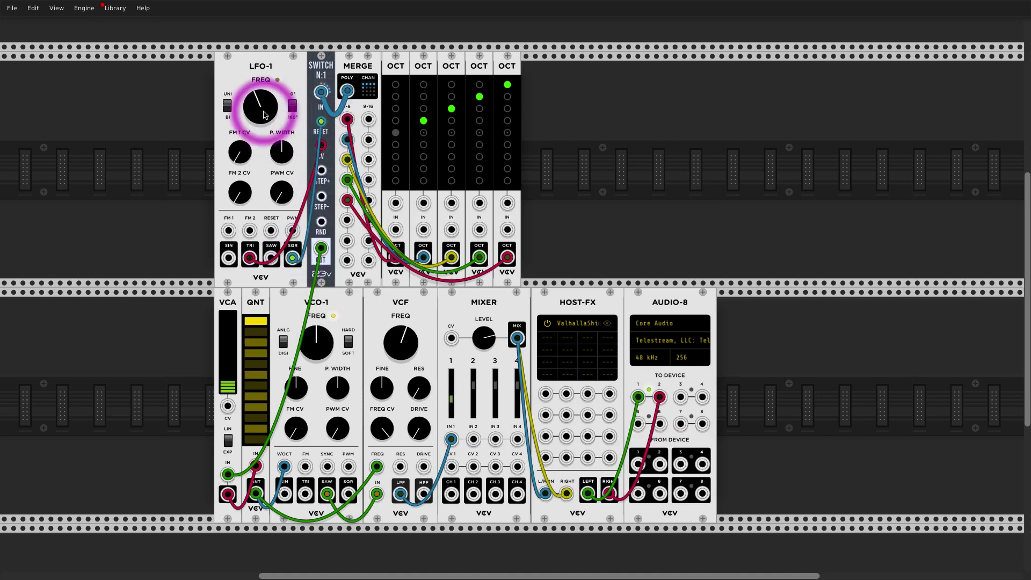
pyautogui.moveTo(321, 121); pyautogui.dragTo(185, 230)
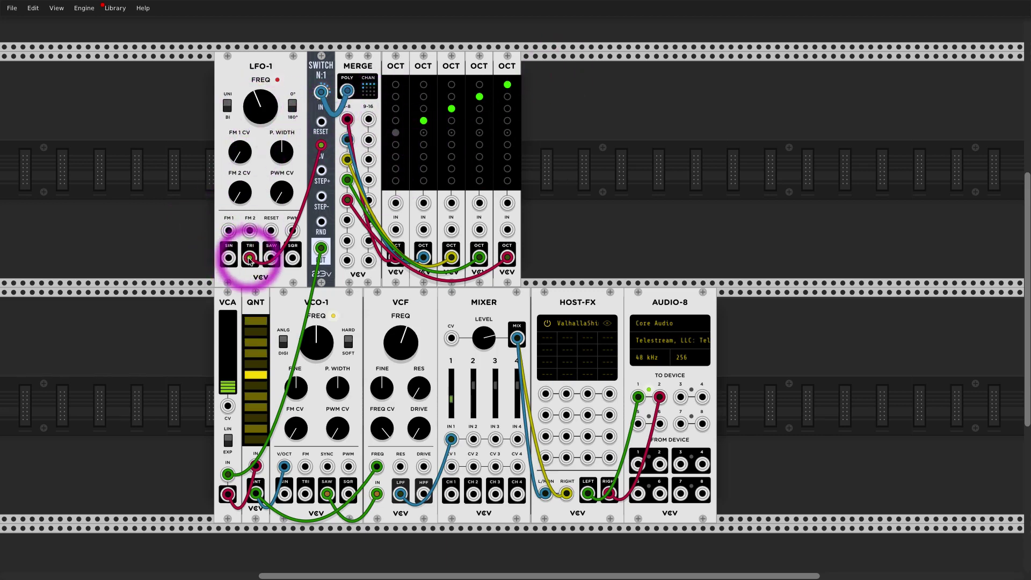
# Step: Switch the source of the SWITCH CV cable to the LFO's SIN output, and finally to SAW
pyautogui.moveTo(251, 259); pyautogui.dragTo(227, 260)
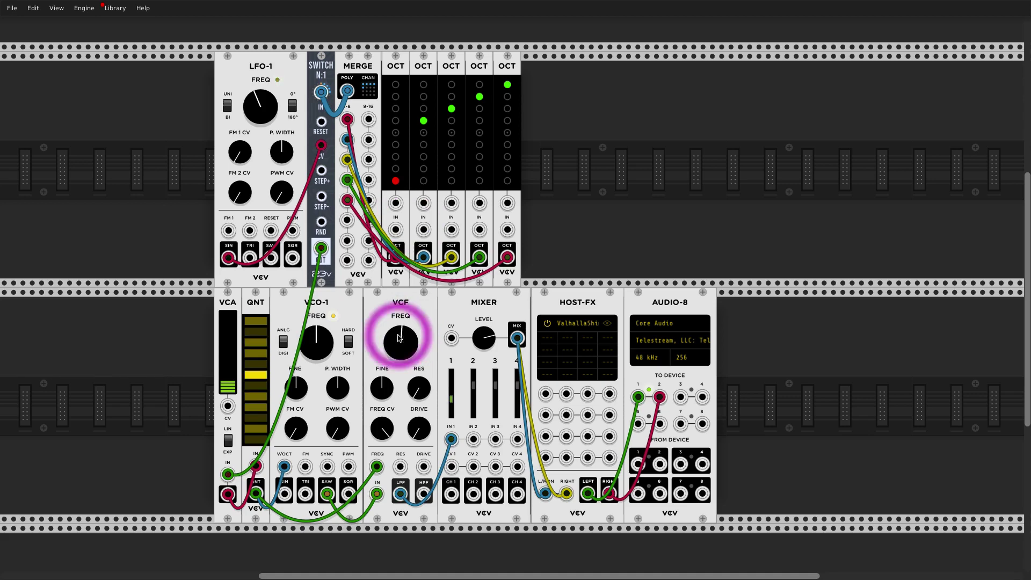
pyautogui.moveTo(228, 257); pyautogui.dragTo(273, 263)
# Step: Move the SWITCH and the modules after it away from LFO-1 and add a VCV VCA in the gap
pyautogui.moveTo(321, 68); pyautogui.dragTo(434, 71)
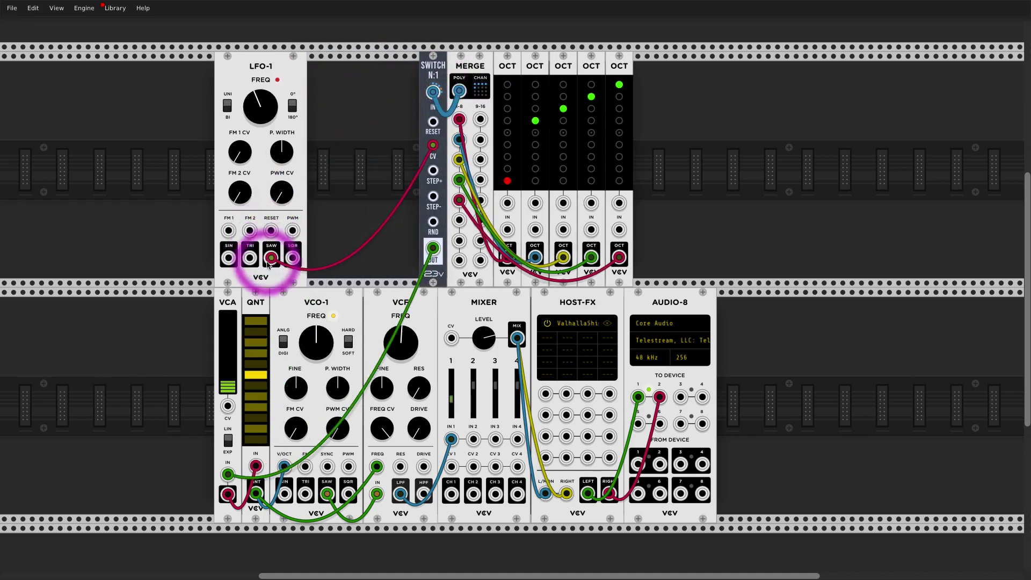
pyautogui.rightClick(363, 159)
pyautogui.write('vca')
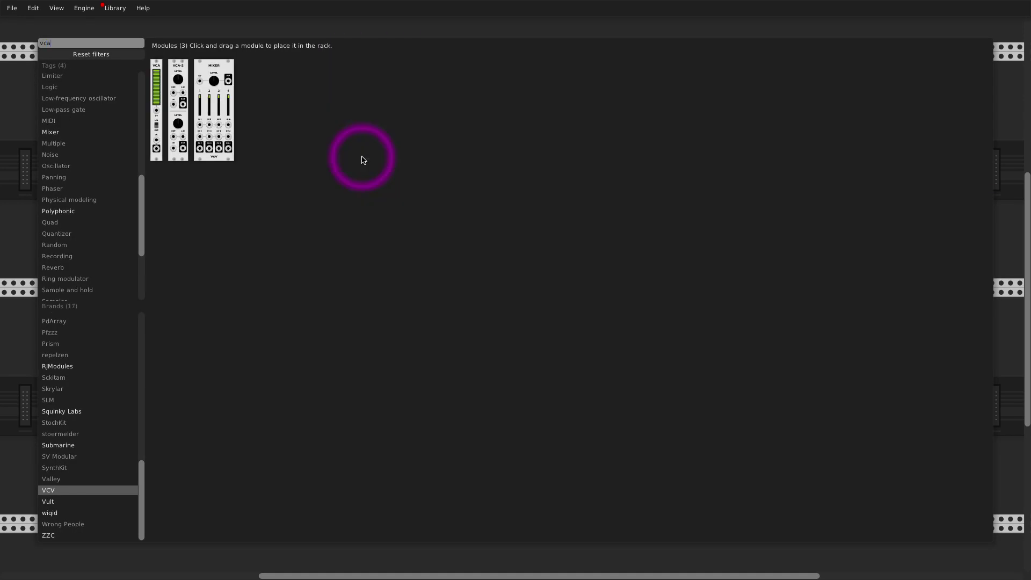
pyautogui.moveTo(160, 119); pyautogui.dragTo(350, 177)
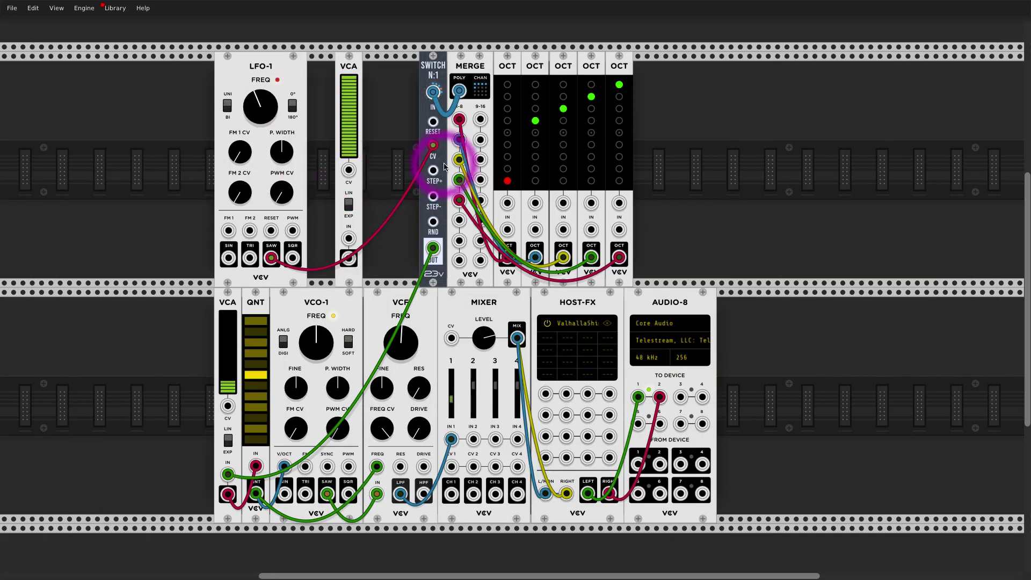
# Step: Patch the LFO SAW output to both the new VCA's IN and CV, and the VCA output to the SWITCH CV input
pyautogui.moveTo(433, 145); pyautogui.dragTo(349, 238)
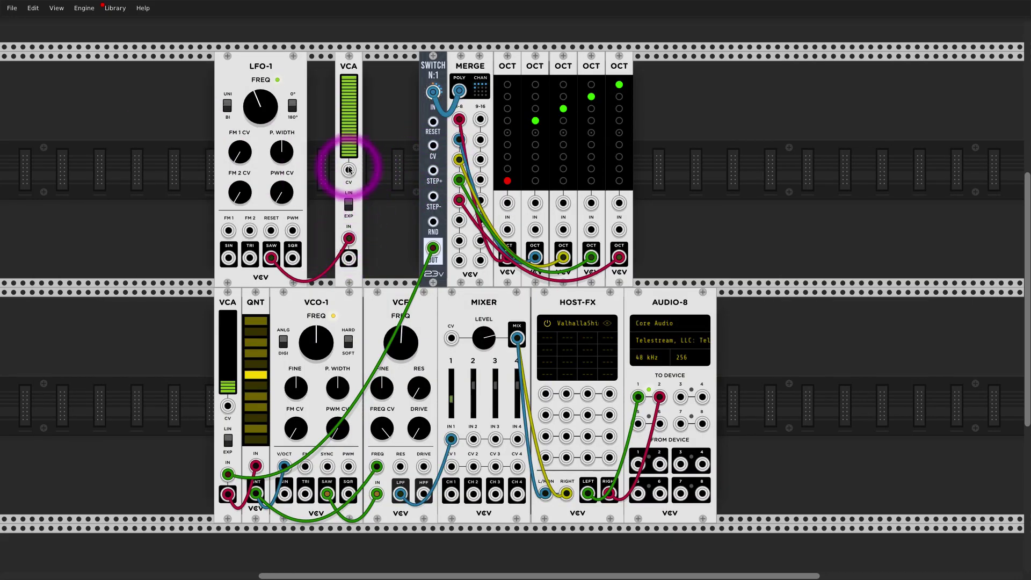
pyautogui.moveTo(349, 170); pyautogui.dragTo(271, 256)
pyautogui.moveTo(349, 259); pyautogui.dragTo(433, 145)
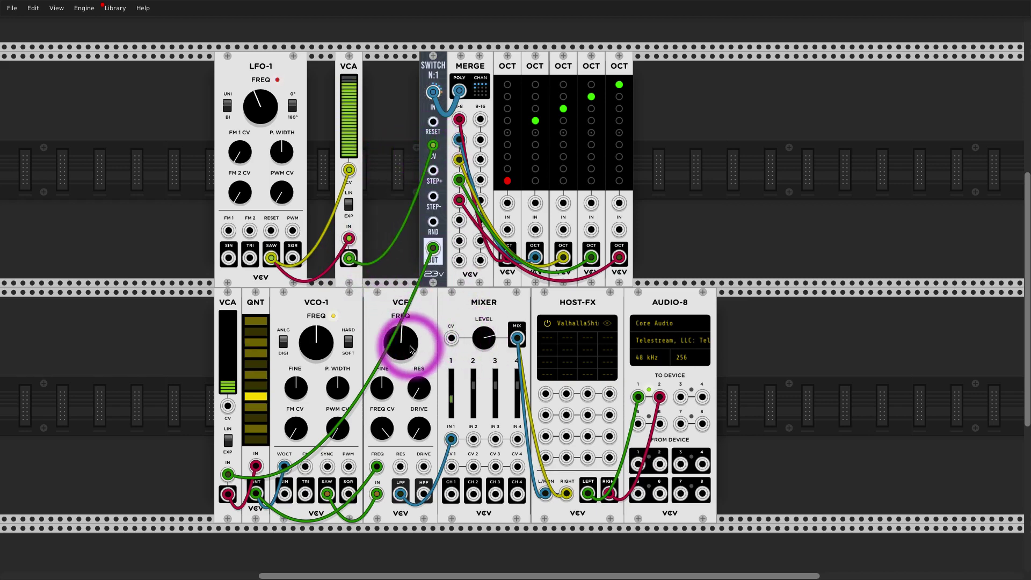
# Step: Raise the VCF frequency and close the gaps between the LFO, the new VCA and the SWITCH
pyautogui.moveTo(410, 350); pyautogui.dragTo(410, 343)
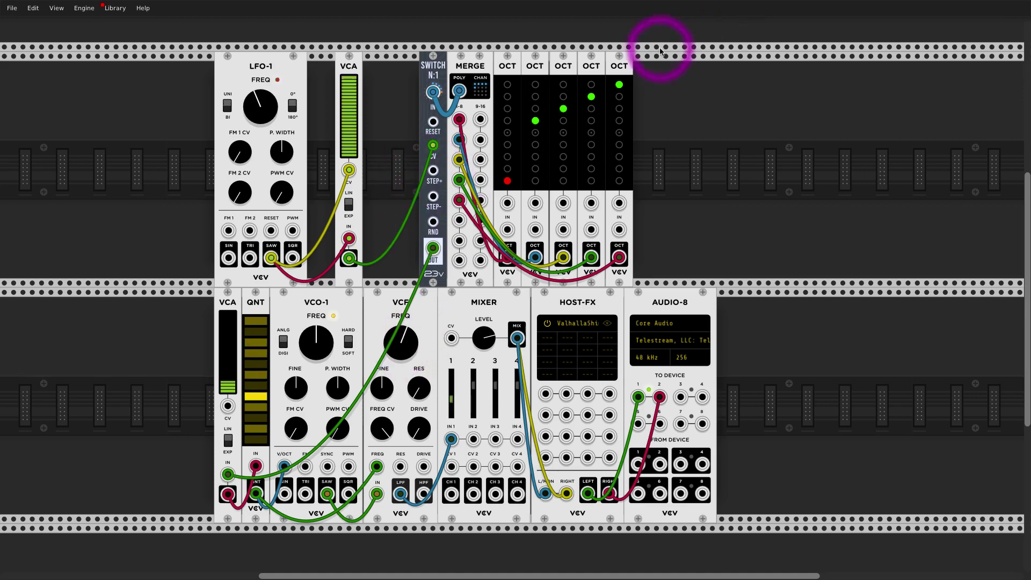
pyautogui.moveTo(625, 68); pyautogui.dragTo(540, 67)
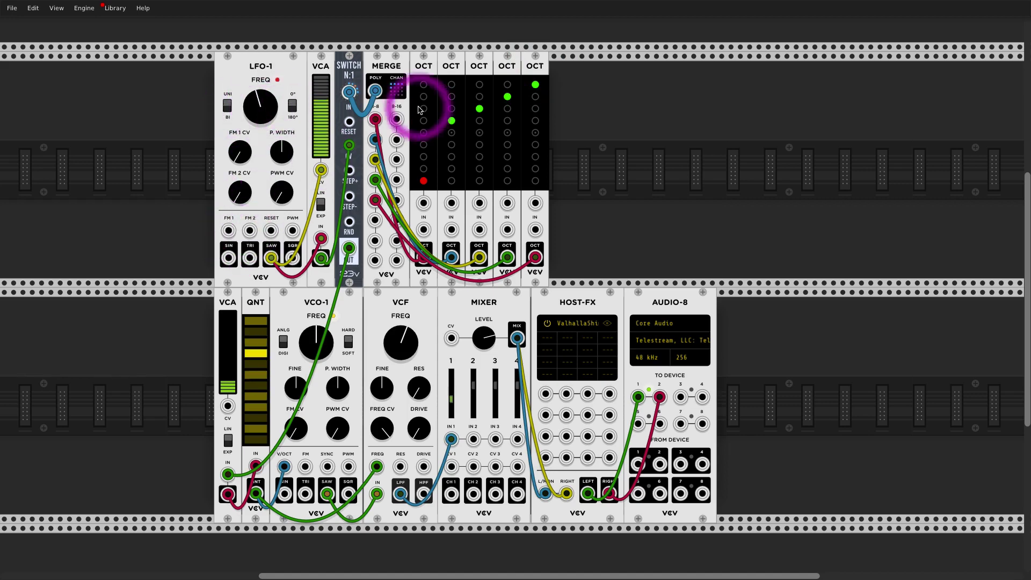
# Step: Set the first OCT to -2, the third to -1 and the fifth to +2 octaves
pyautogui.click(479, 144)
pyautogui.click(534, 108)
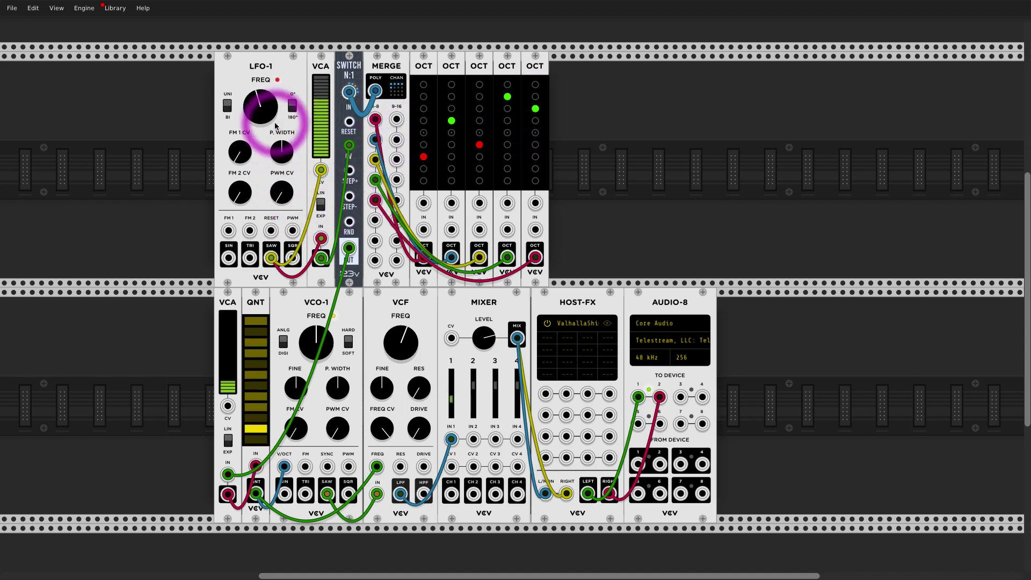
# Step: Duplicate the last OCT to extend the row to twelve steps and patch the new outputs to MERGE inputs 6 to 12
pyautogui.hscroll(1, 531, 122)
pyautogui.press('super+d')
pyautogui.press('super+d')
pyautogui.press('super+d')
pyautogui.press('super+d')
pyautogui.press('super+d')
pyautogui.press('super+d')
pyautogui.press('super+d')
pyautogui.moveTo(529, 257); pyautogui.dragTo(342, 220)
pyautogui.moveTo(557, 257); pyautogui.dragTo(342, 261)
pyautogui.moveTo(363, 119); pyautogui.dragTo(363, 180)
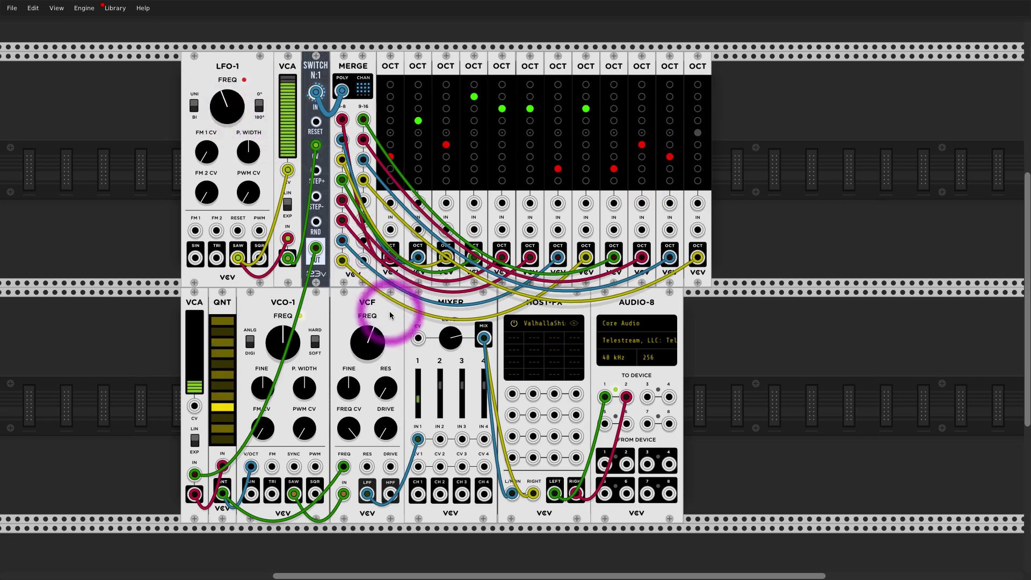
# Step: Raise the VCF frequency and duplicate the last OCT as a thirteenth step patched to MERGE input 13
pyautogui.moveTo(357, 338); pyautogui.dragTo(357, 318)
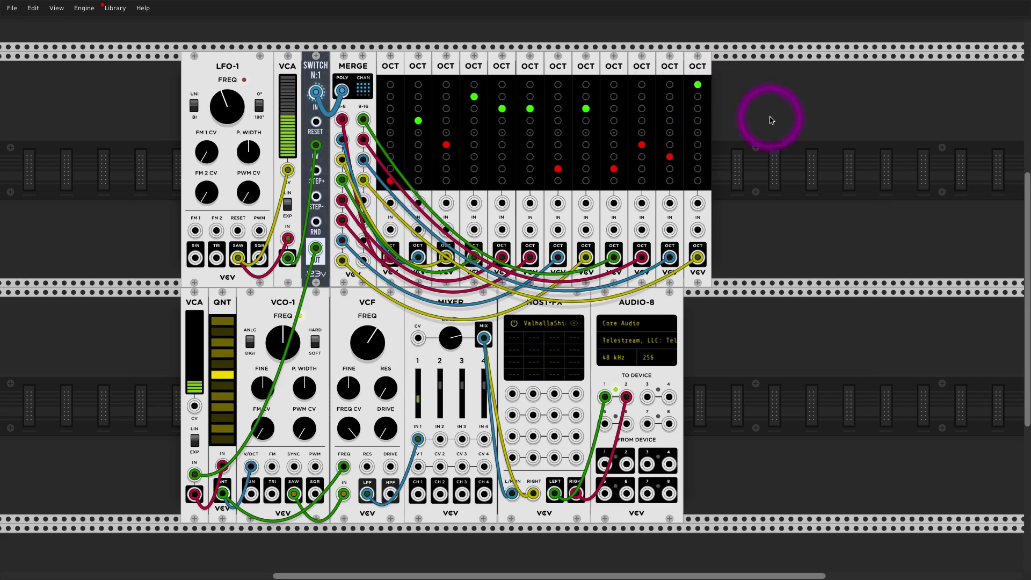
pyautogui.press('super+d')
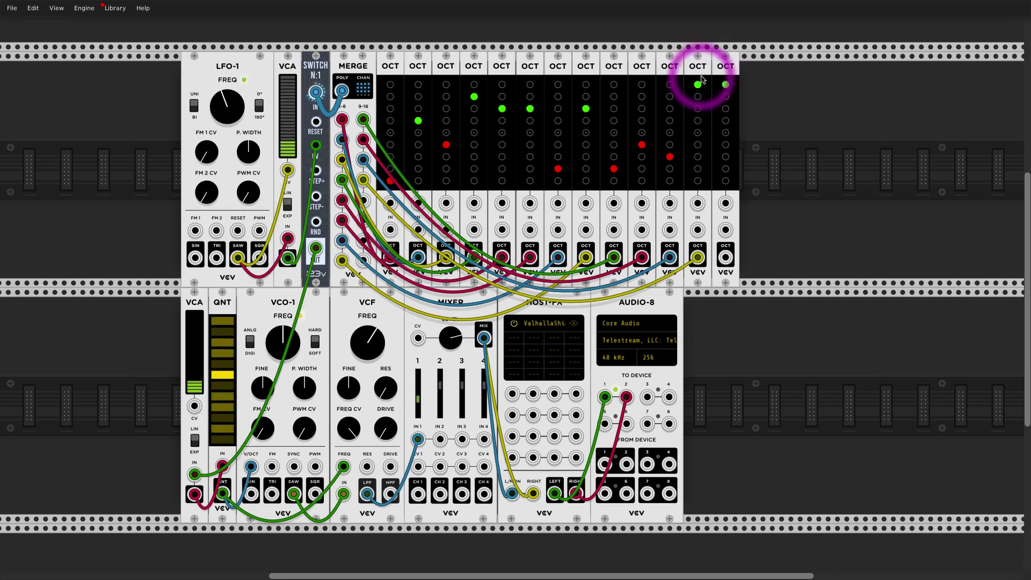
pyautogui.moveTo(725, 258); pyautogui.dragTo(363, 201)
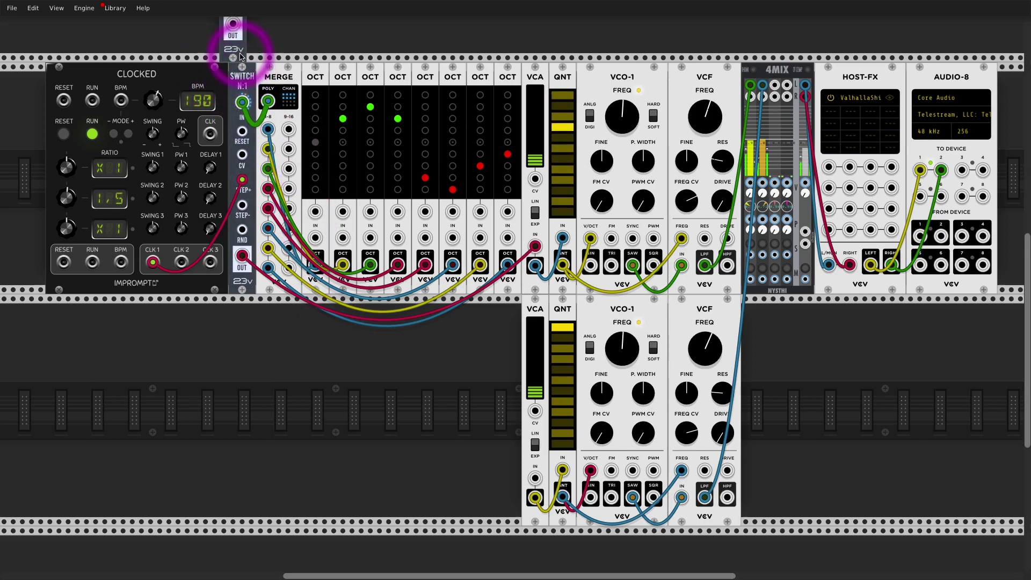
# Step: Duplicate the SWITCH into the lower row, feeding its IN from MERGE POLY and its STEP+ from CLOCKED CLK 1
pyautogui.hotkey('ctrl', 'd')
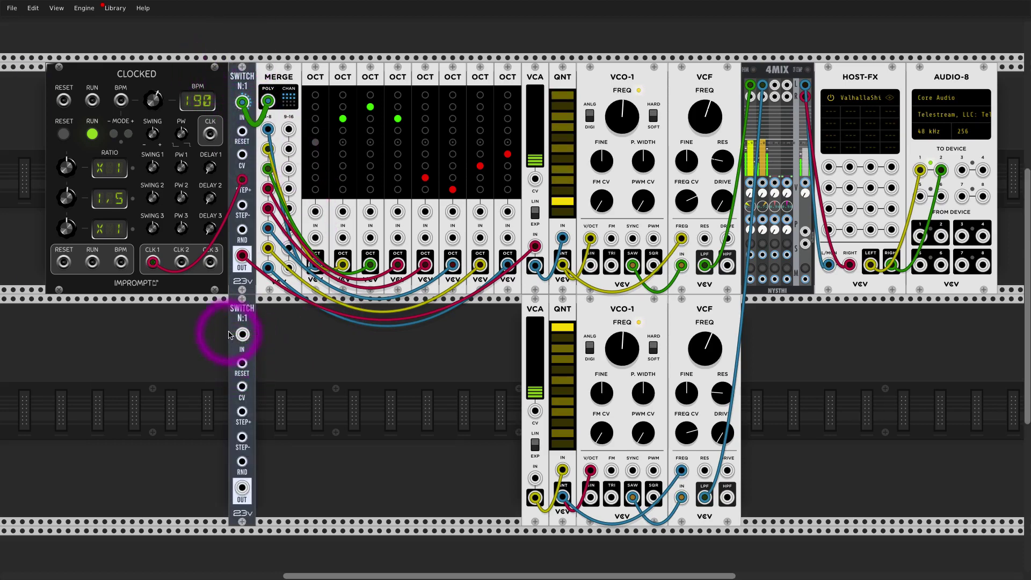
pyautogui.moveTo(242, 334); pyautogui.dragTo(268, 100)
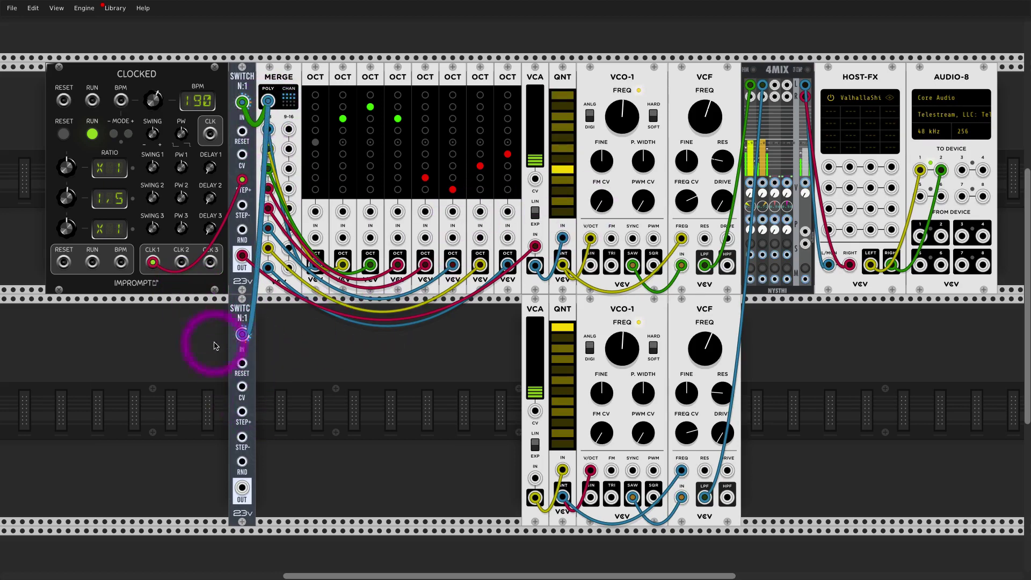
pyautogui.moveTo(243, 412); pyautogui.dragTo(153, 262)
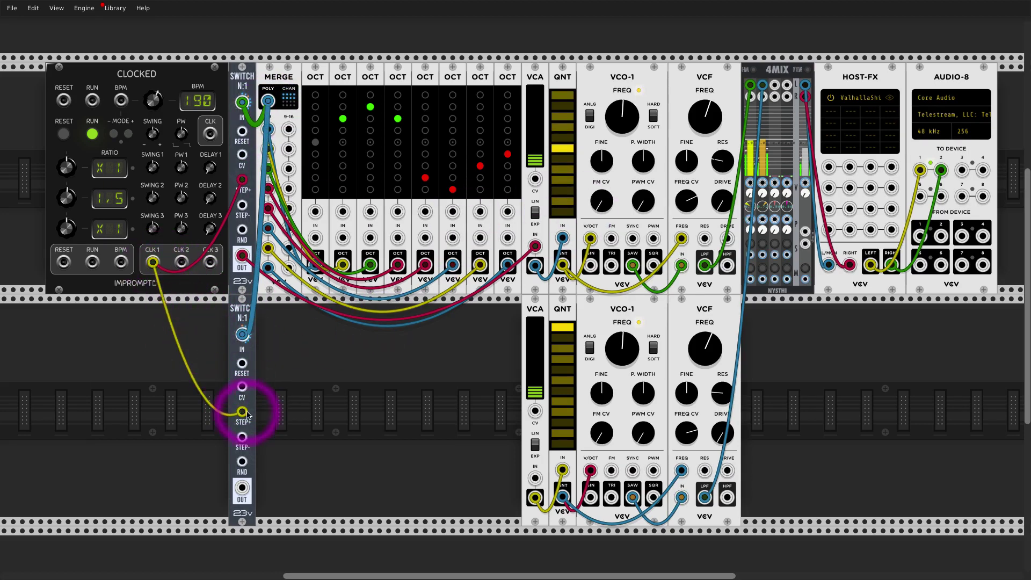
# Step: Patch the second SWITCH's OUT to the lower VCA's IN and move its clock cable to STEP-, then to RND
pyautogui.moveTo(243, 412); pyautogui.dragTo(239, 438)
pyautogui.moveTo(242, 487); pyautogui.dragTo(535, 478)
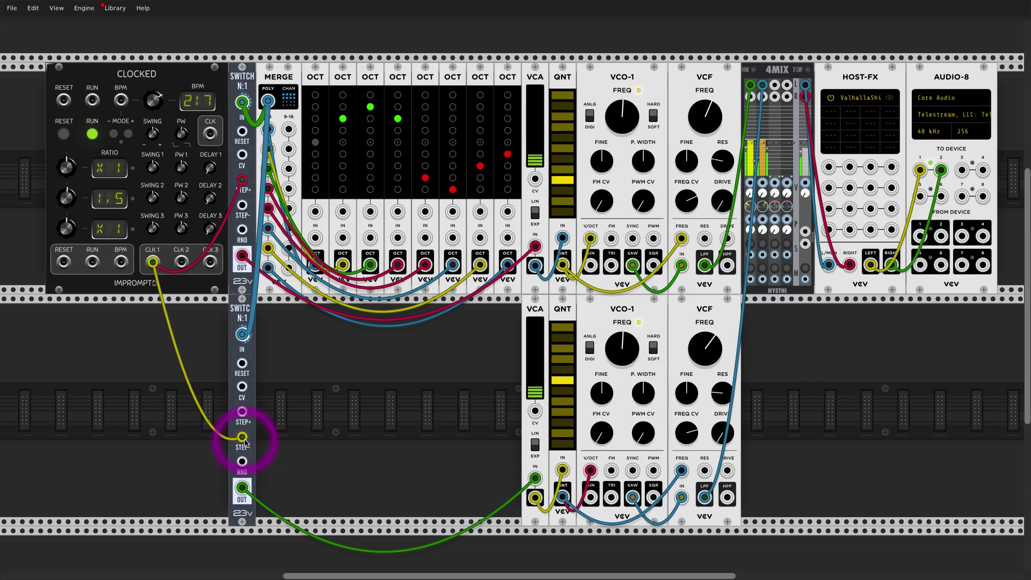
pyautogui.moveTo(244, 441); pyautogui.dragTo(242, 461)
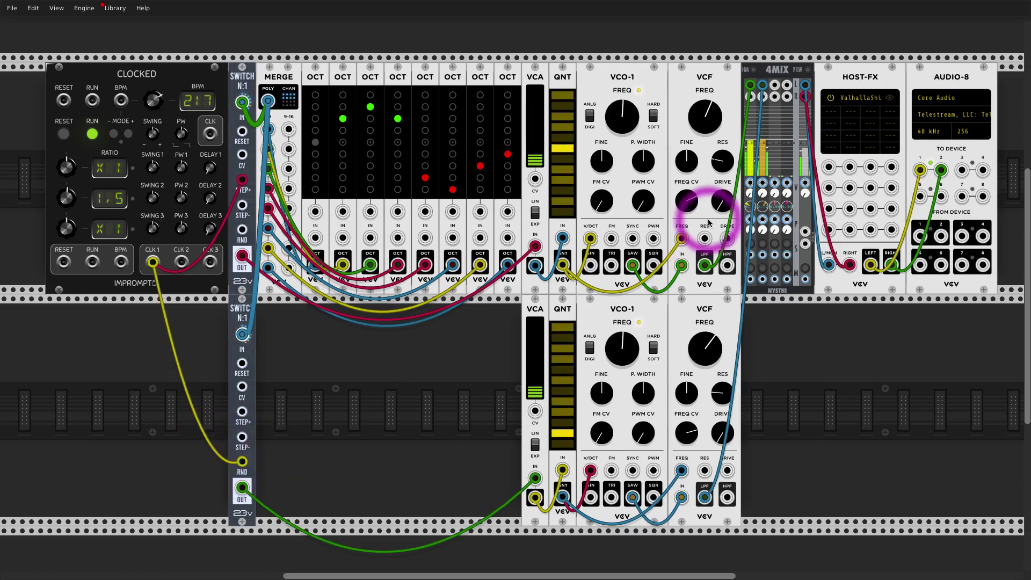
# Step: Raise the lower VCF's frequency and vary the CLOCKED tempo up to 242 BPM, then down to 187 BPM
pyautogui.moveTo(154, 100); pyautogui.dragTo(154, 86)
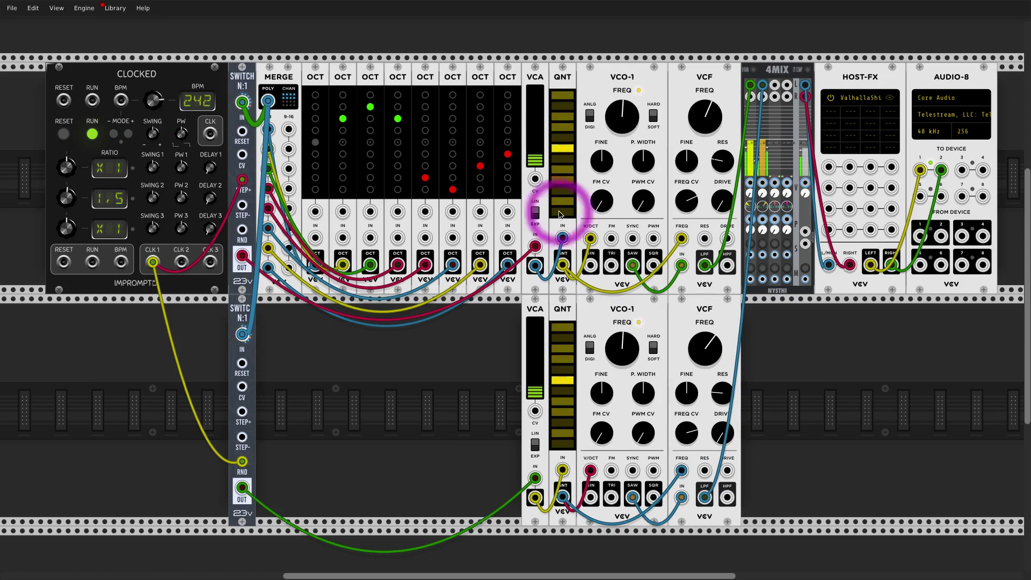
pyautogui.moveTo(700, 346); pyautogui.dragTo(700, 335)
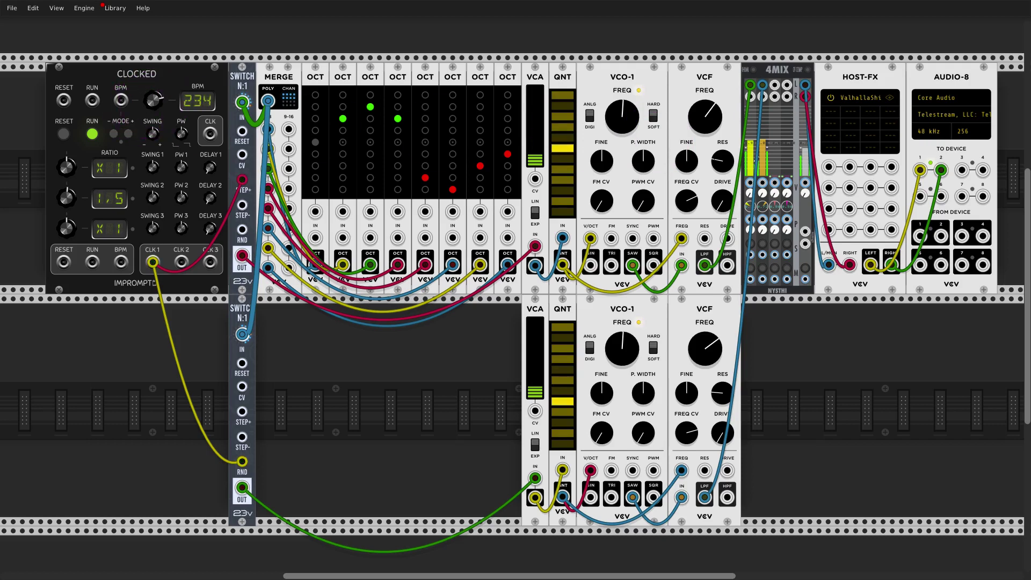
pyautogui.moveTo(153, 100); pyautogui.dragTo(153, 136)
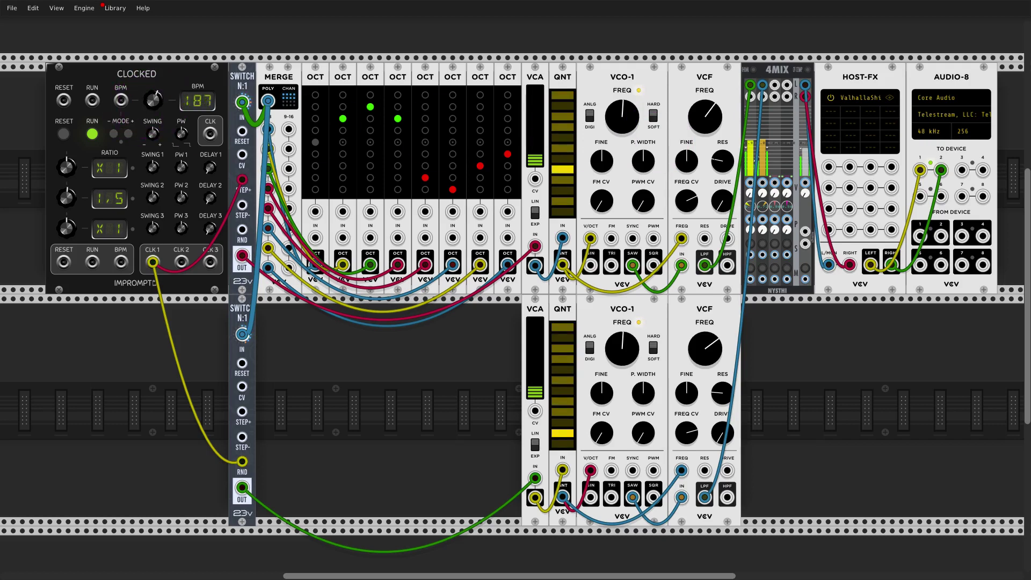
# Step: Replace the second SWITCH's RND clock cable with one from CLOCKED CLK 2 to STEP+, and lower the tempo to 149 BPM
pyautogui.moveTo(153, 100); pyautogui.dragTo(153, 102)
pyautogui.moveTo(243, 461); pyautogui.dragTo(146, 447)
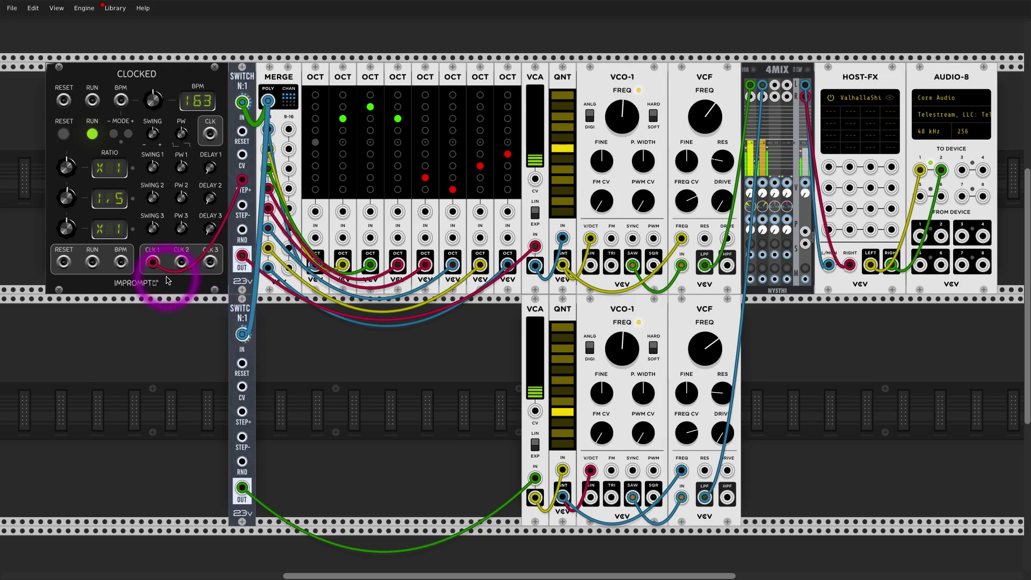
pyautogui.moveTo(181, 262); pyautogui.dragTo(242, 412)
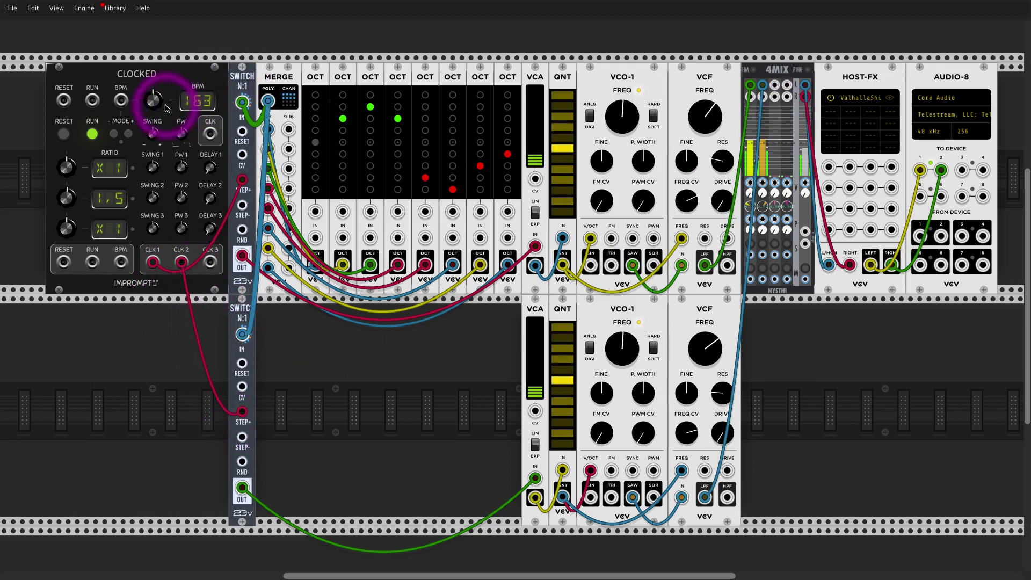
pyautogui.moveTo(153, 100); pyautogui.dragTo(153, 124)
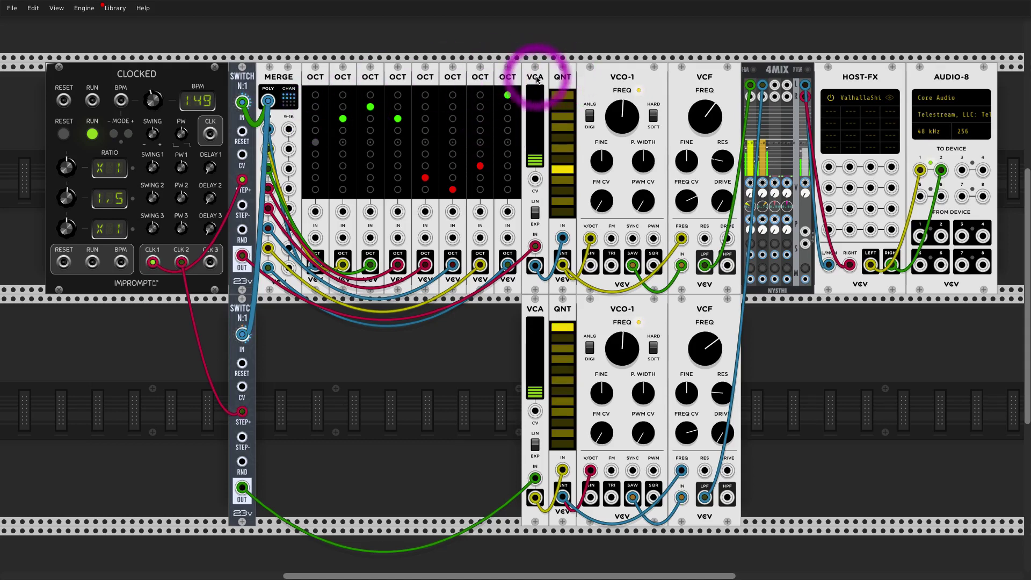
# Step: Make room beside the last OCT, duplicate it, patch the copy's output into that OCT's IN and set the copy to +2 octaves
pyautogui.moveTo(536, 75); pyautogui.dragTo(573, 76)
pyautogui.moveTo(537, 297); pyautogui.dragTo(574, 296)
pyautogui.hotkey('ctrl', 'd')
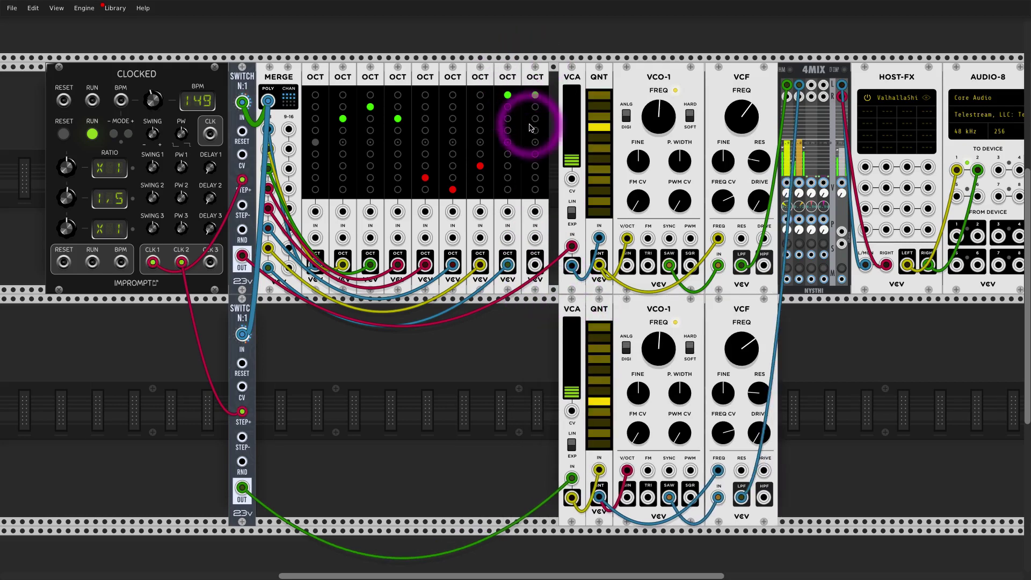
pyautogui.moveTo(536, 266); pyautogui.dragTo(508, 237)
pyautogui.click(538, 120)
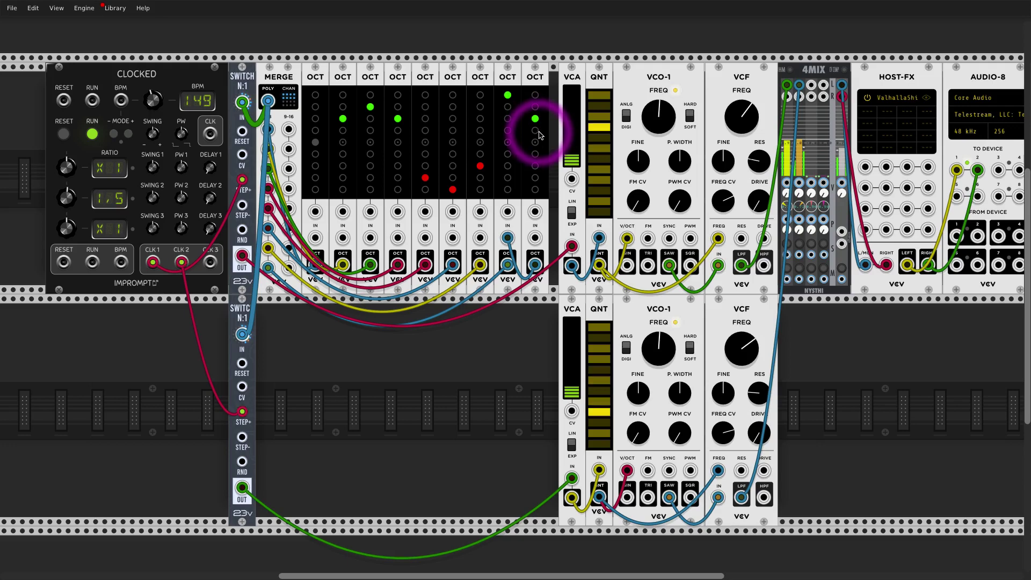
# Step: Insert a copy of the fifth OCT just before it, shifted four octaves down, and patch its output into the fifth OCT's IN
pyautogui.moveTo(287, 78); pyautogui.dragTo(250, 78)
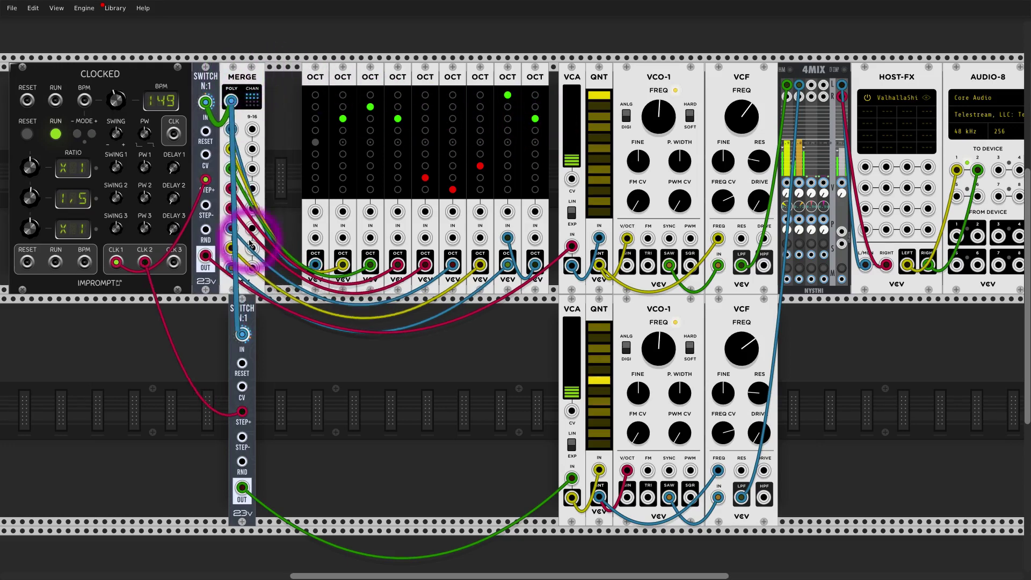
pyautogui.moveTo(230, 295); pyautogui.dragTo(202, 294)
pyautogui.moveTo(401, 80); pyautogui.dragTo(346, 80)
pyautogui.press('super+d')
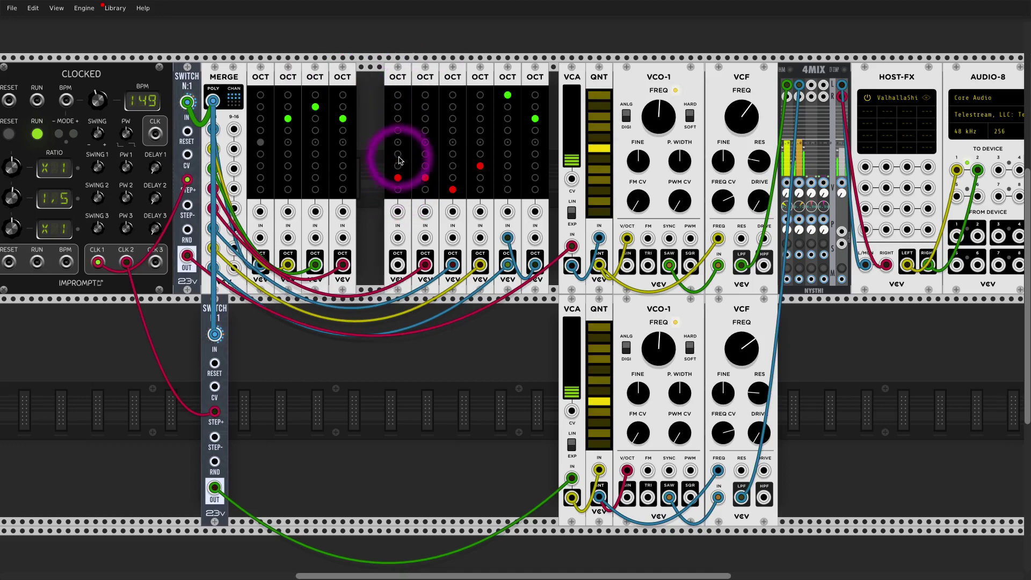
pyautogui.moveTo(397, 144); pyautogui.dragTo(398, 190)
pyautogui.moveTo(398, 250); pyautogui.dragTo(424, 238)
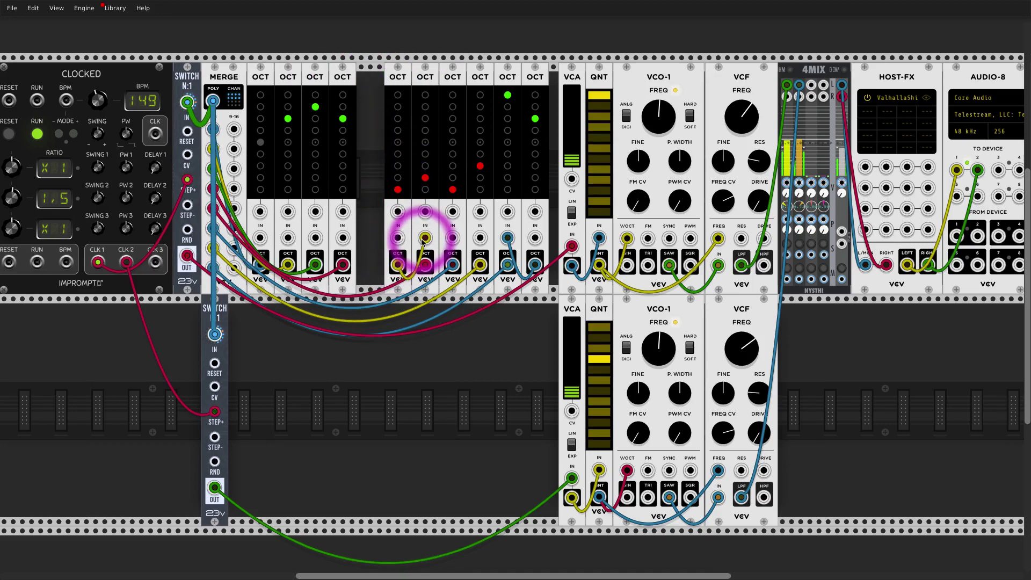
# Step: Slide the upper-row modules and the lower SWITCH back together to close the gaps, and raise the CLOCKED tempo slightly
pyautogui.moveTo(152, 81); pyautogui.dragTo(203, 72)
pyautogui.moveTo(204, 313); pyautogui.dragTo(213, 312)
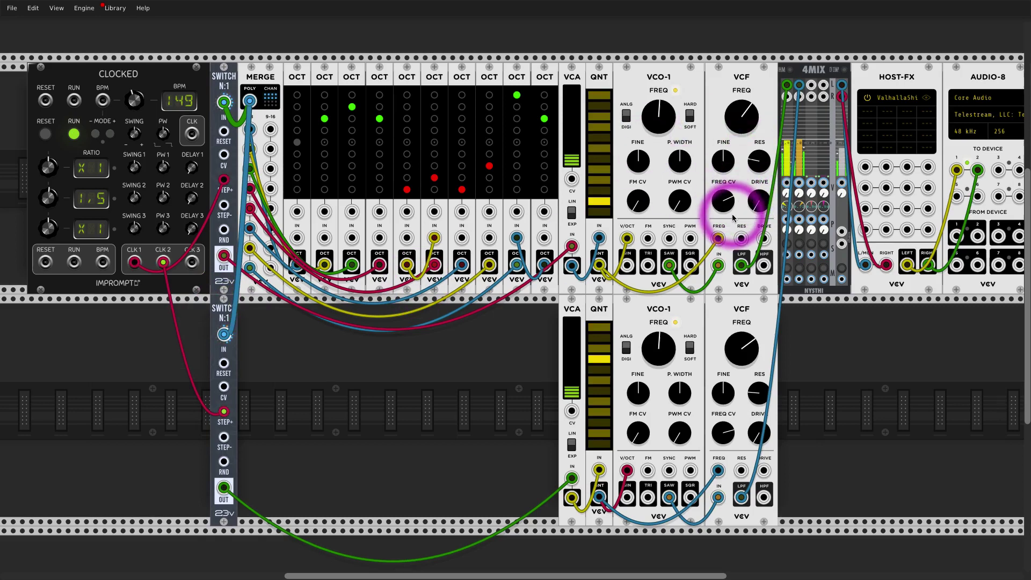
pyautogui.moveTo(136, 101); pyautogui.dragTo(135, 92)
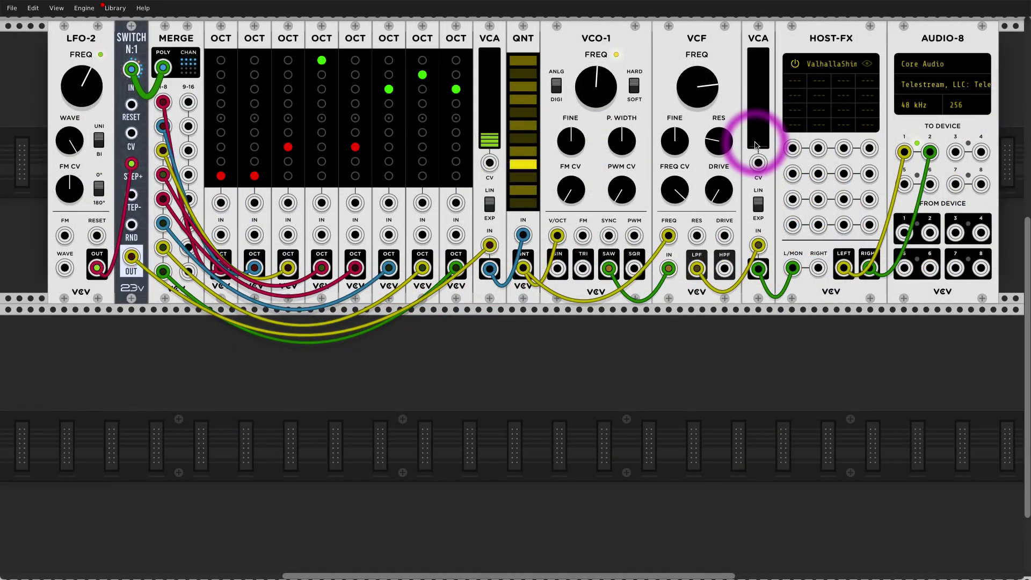
# Step: Raise the level of the VCA between the VCF and HOST-FX
pyautogui.moveTo(756, 145); pyautogui.dragTo(756, 128)
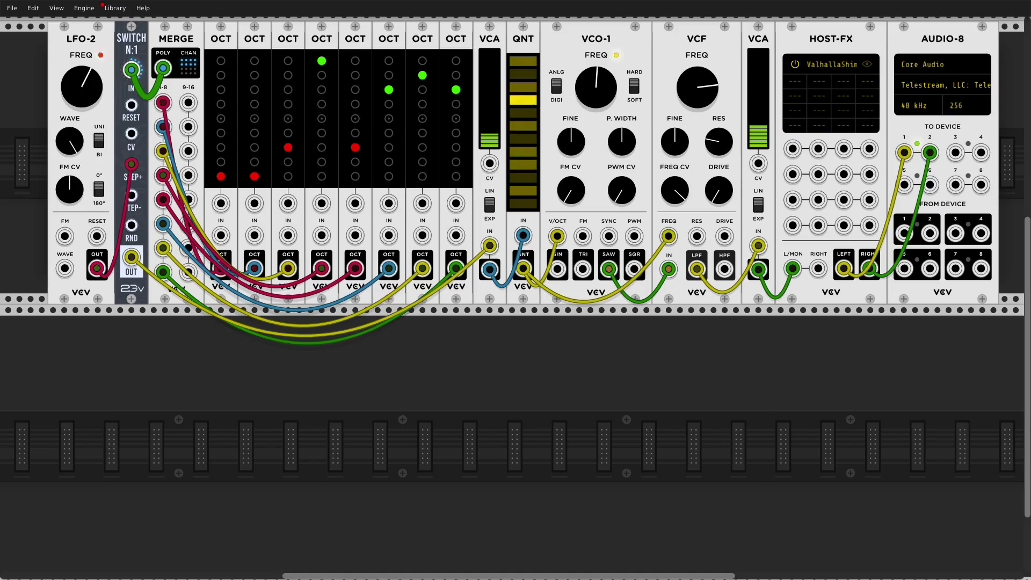
pyautogui.scroll(1, 757, 143)
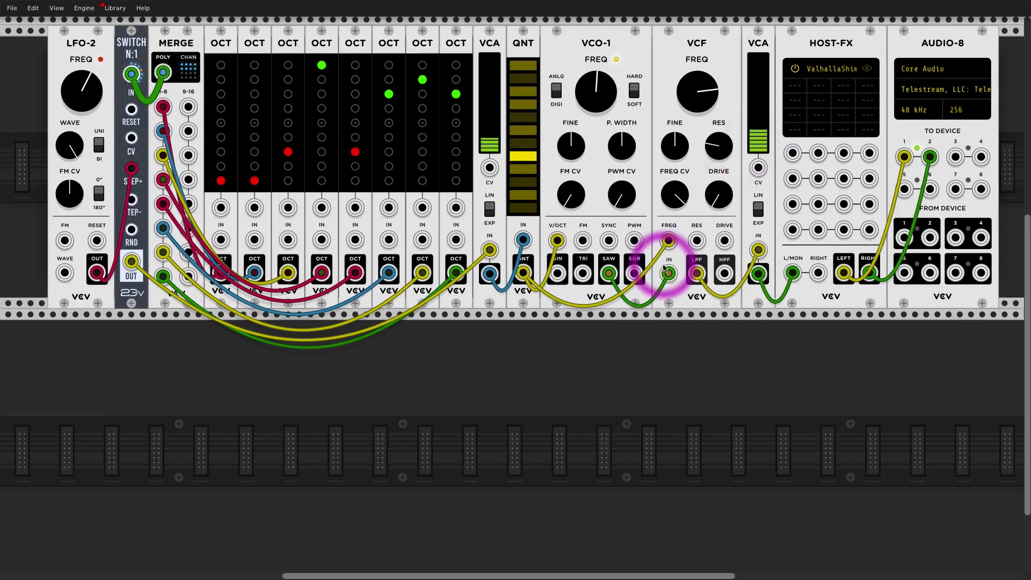
pyautogui.scroll(-2, 661, 269)
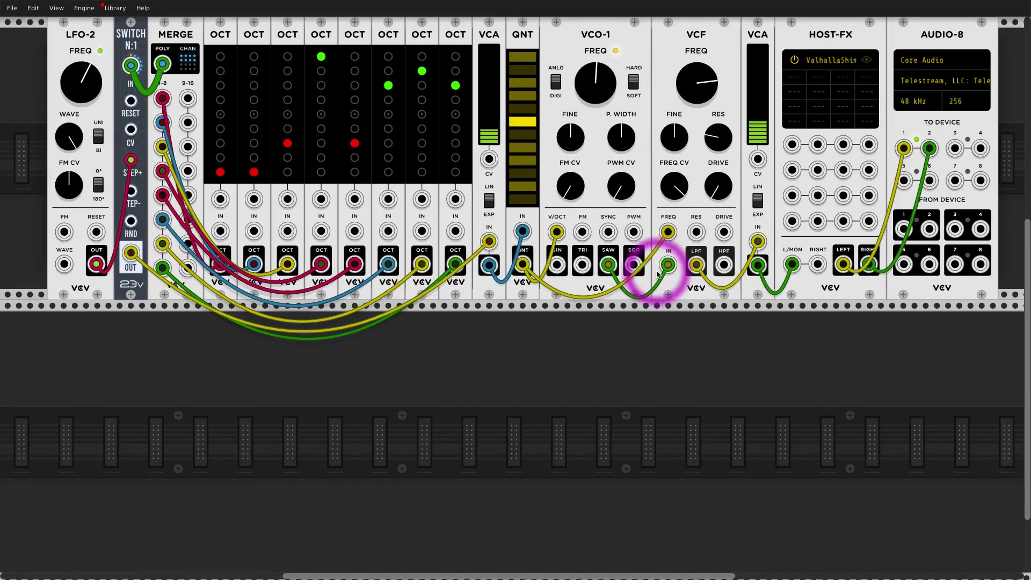
pyautogui.scroll(1, 657, 274)
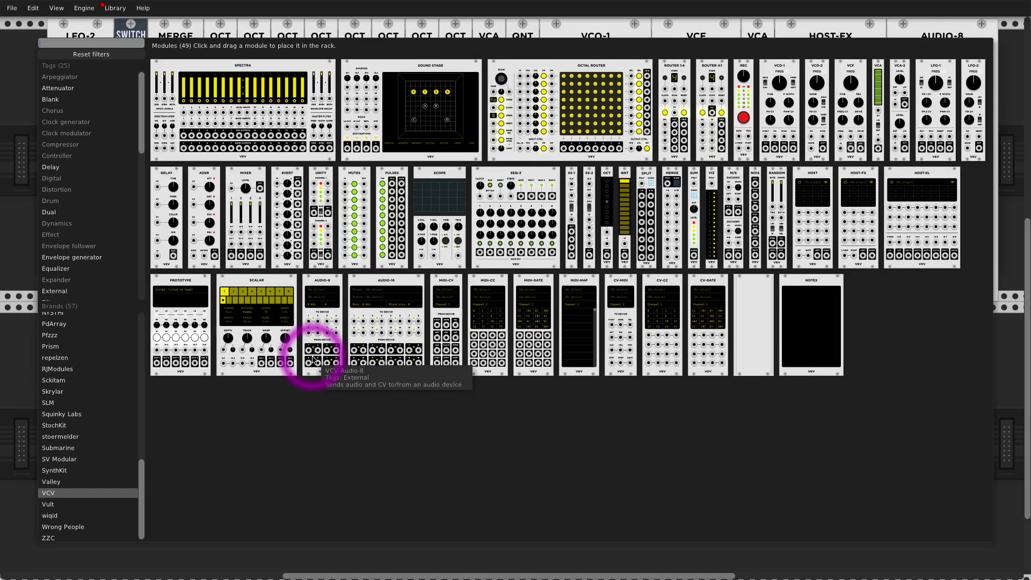
# Step: Add a VCV RANDOM module below the SWITCH, trigger it from the LFO-2 OUT and lower its SHAPE slider
pyautogui.rightClick(317, 356)
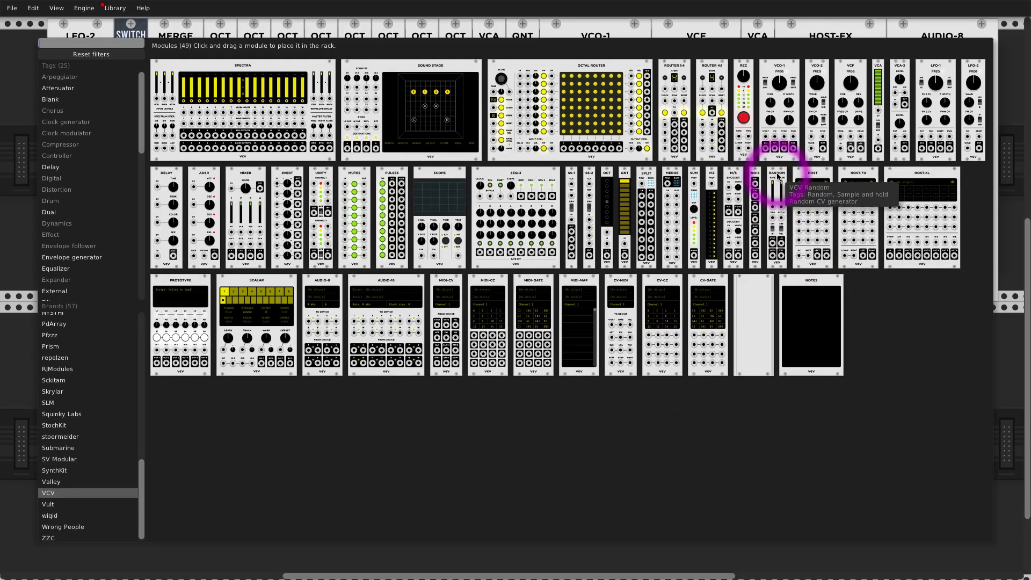
pyautogui.moveTo(774, 174); pyautogui.dragTo(147, 338)
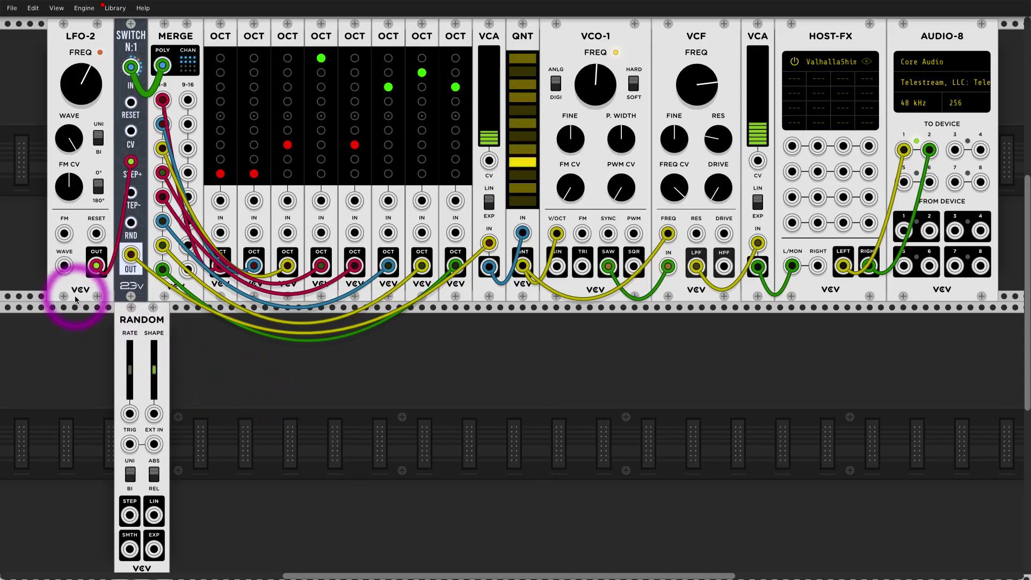
pyautogui.moveTo(129, 444); pyautogui.dragTo(96, 266)
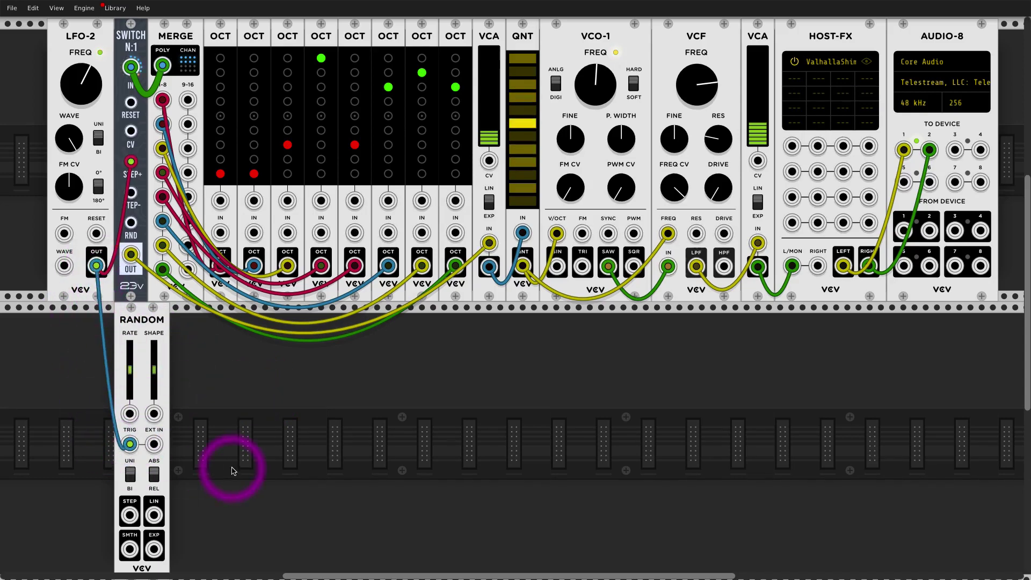
pyautogui.moveTo(154, 369); pyautogui.dragTo(154, 395)
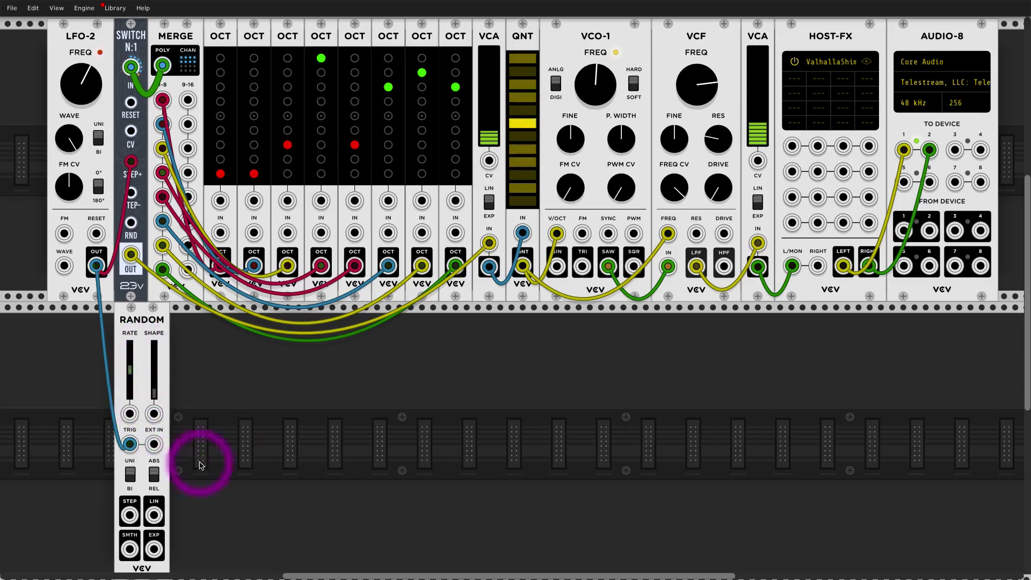
# Step: Patch RANDOM's LIN output to the octave CV inputs of the fourth, eighth and fifth OCTs, and toggle its UNI/BI switch
pyautogui.moveTo(154, 516); pyautogui.dragTo(336, 445)
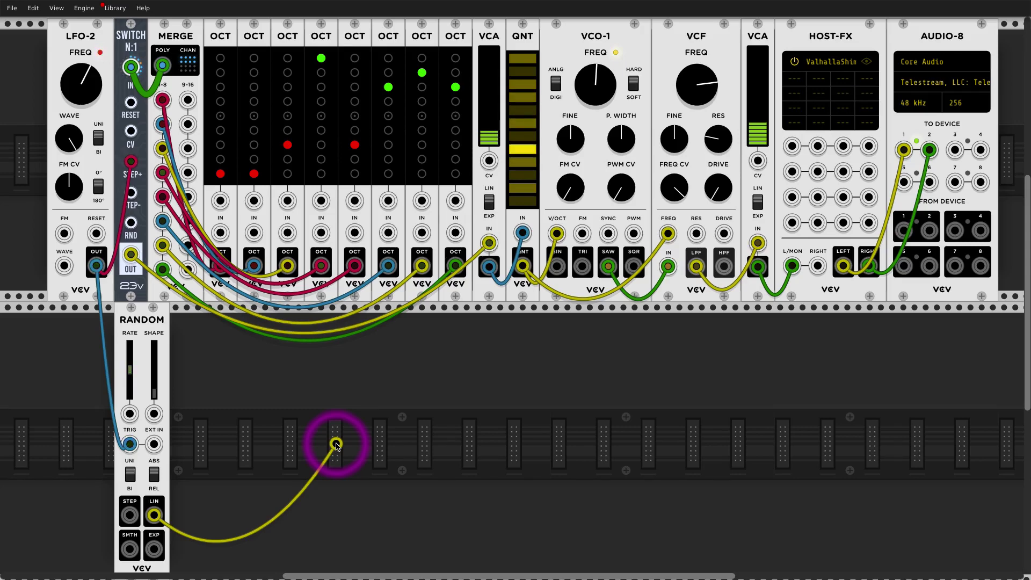
pyautogui.moveTo(336, 445); pyautogui.dragTo(321, 200)
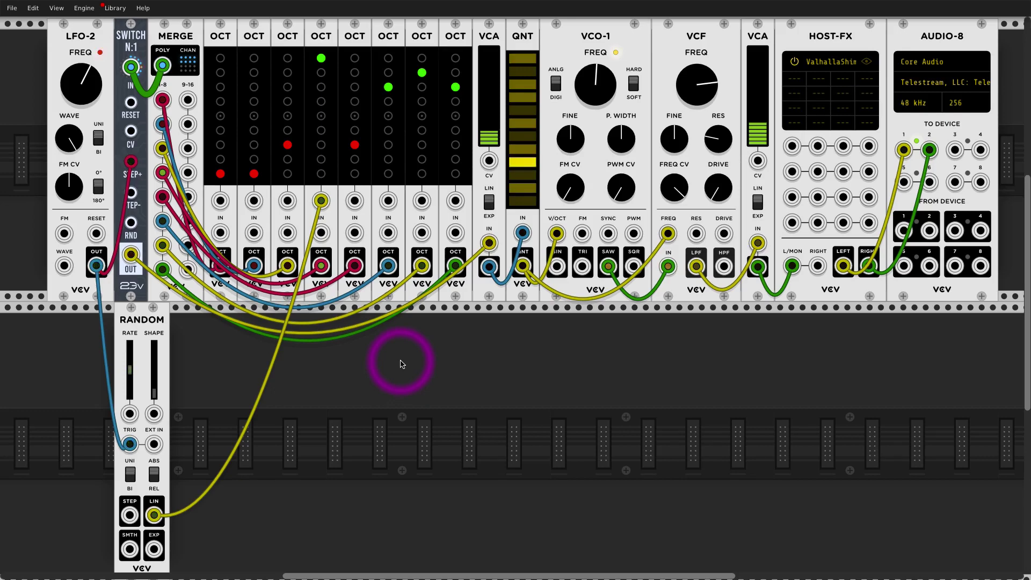
pyautogui.moveTo(455, 201); pyautogui.dragTo(154, 516)
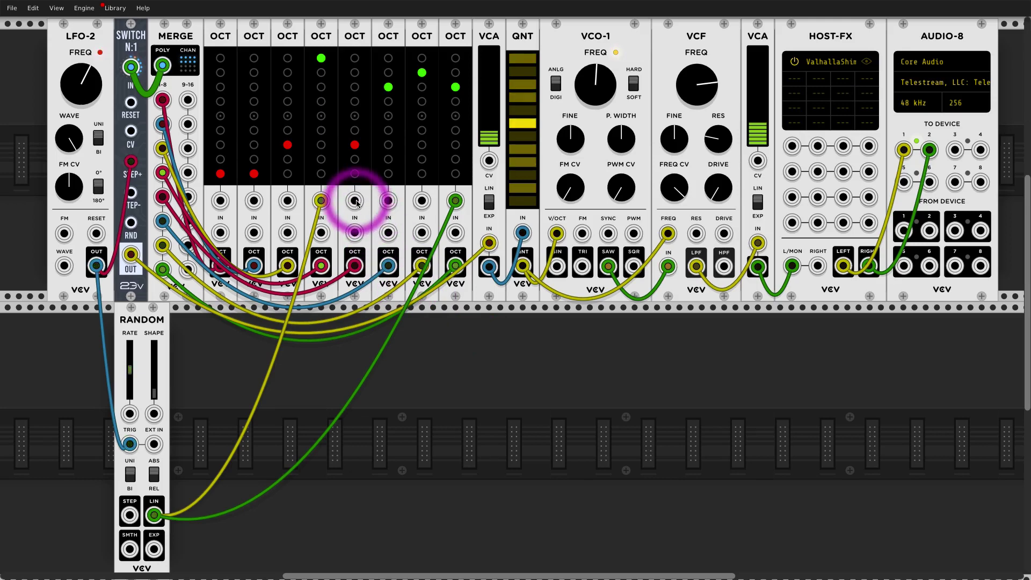
pyautogui.moveTo(354, 200); pyautogui.dragTo(154, 514)
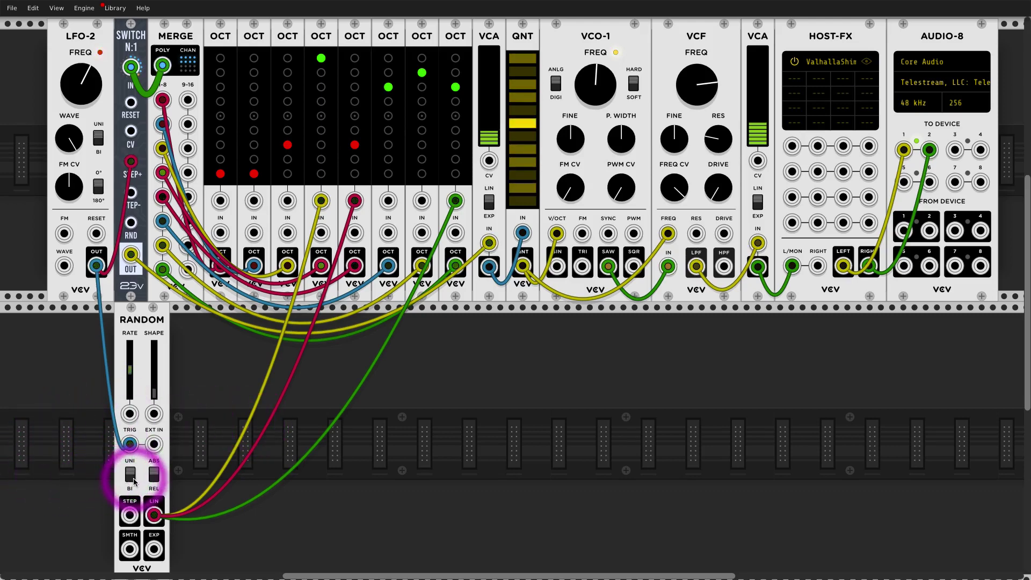
pyautogui.click(133, 479)
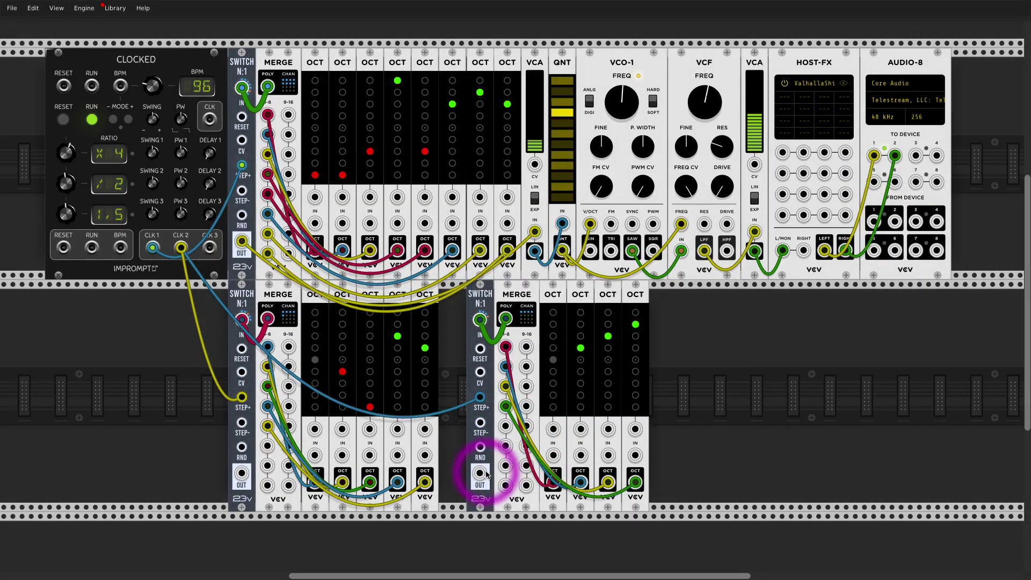
# Step: Patch the third SWITCH's OUT to the fourth upper OCT's CV input and the second SWITCH's OUT to the second and first OCTs
pyautogui.moveTo(480, 472); pyautogui.dragTo(518, 388)
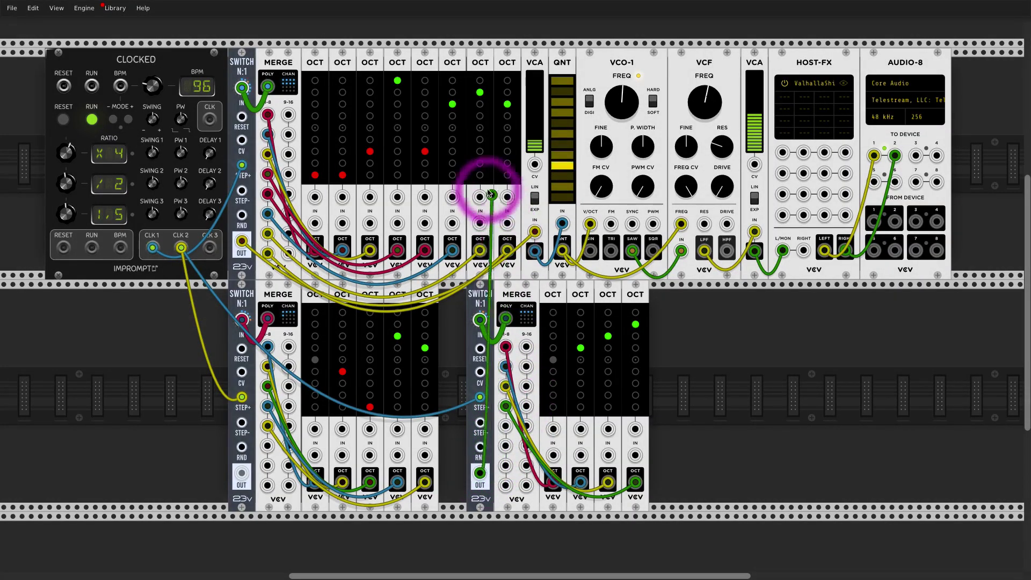
pyautogui.moveTo(488, 190); pyautogui.dragTo(397, 197)
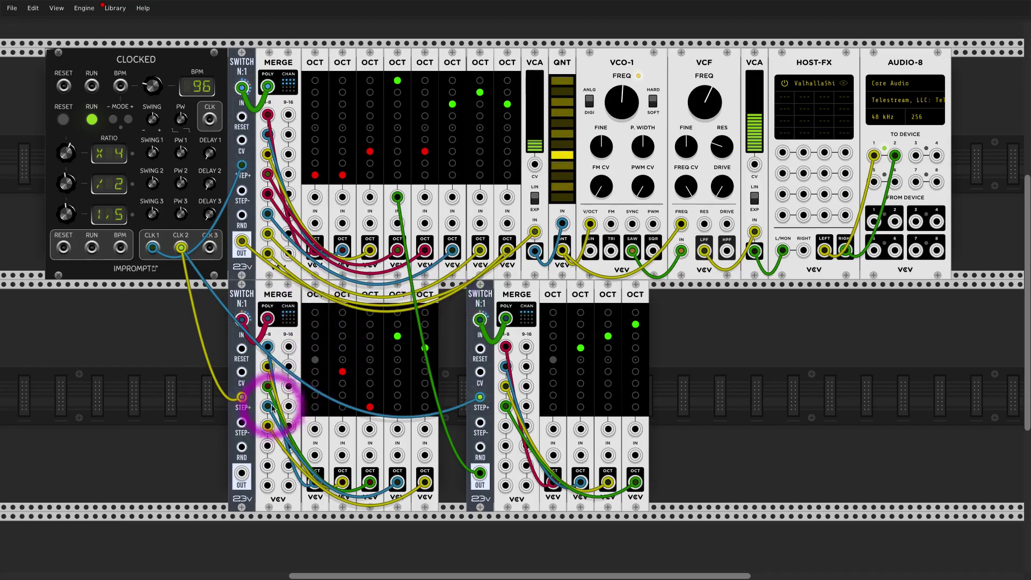
pyautogui.moveTo(240, 473)
pyautogui.mouseDown()
pyautogui.moveTo(318, 188)
pyautogui.moveTo(241, 475)
pyautogui.mouseUp()
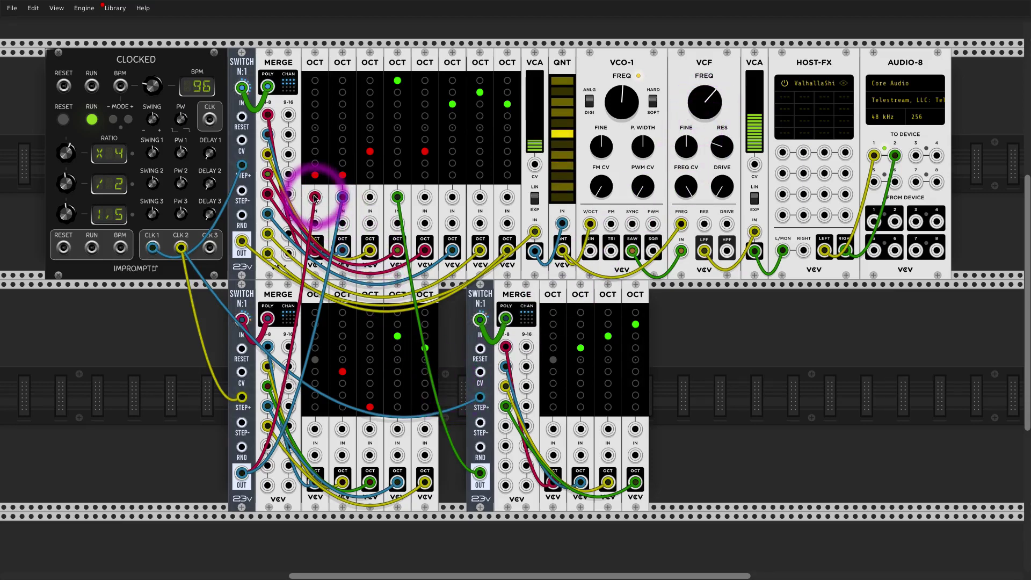
# Step: Try a ÷27 ratio on CLOCKED CLK 1, unplug the first OCT's CV cable and return the ratio to ×4
pyautogui.moveTo(152, 152); pyautogui.dragTo(153, 127)
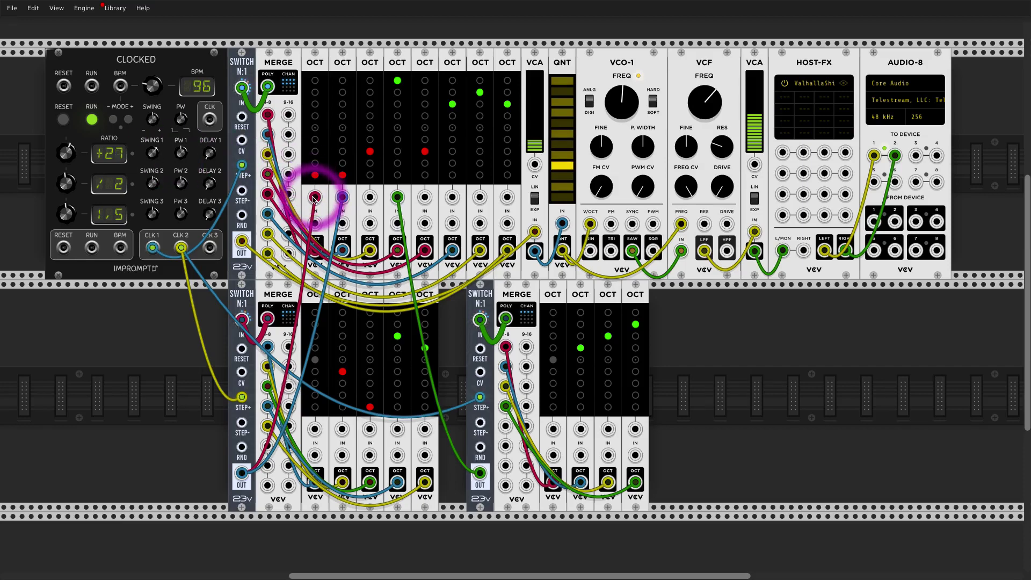
pyautogui.moveTo(314, 199); pyautogui.dragTo(352, 295)
pyautogui.moveTo(153, 157); pyautogui.dragTo(153, 159)
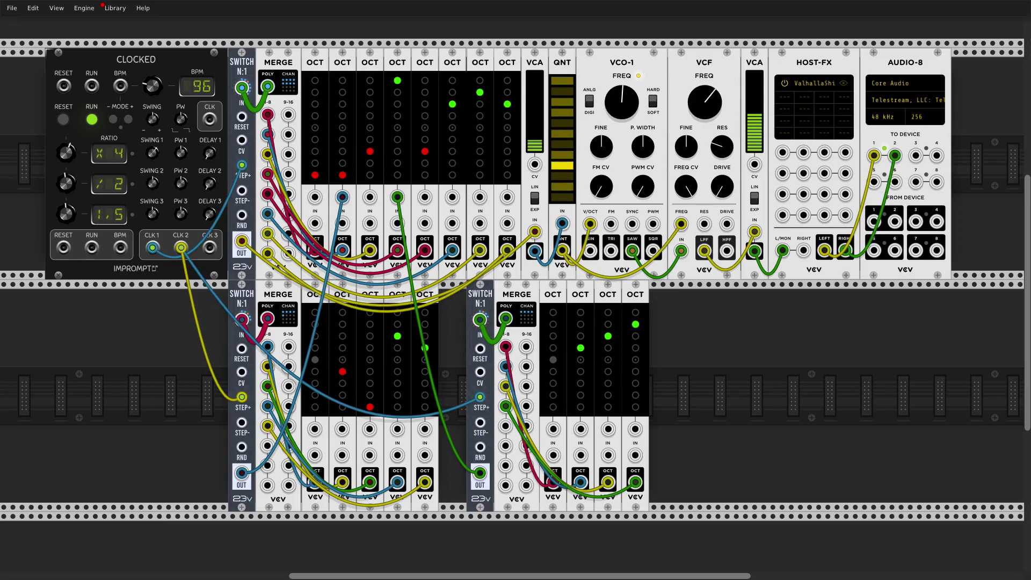
pyautogui.click(714, 109)
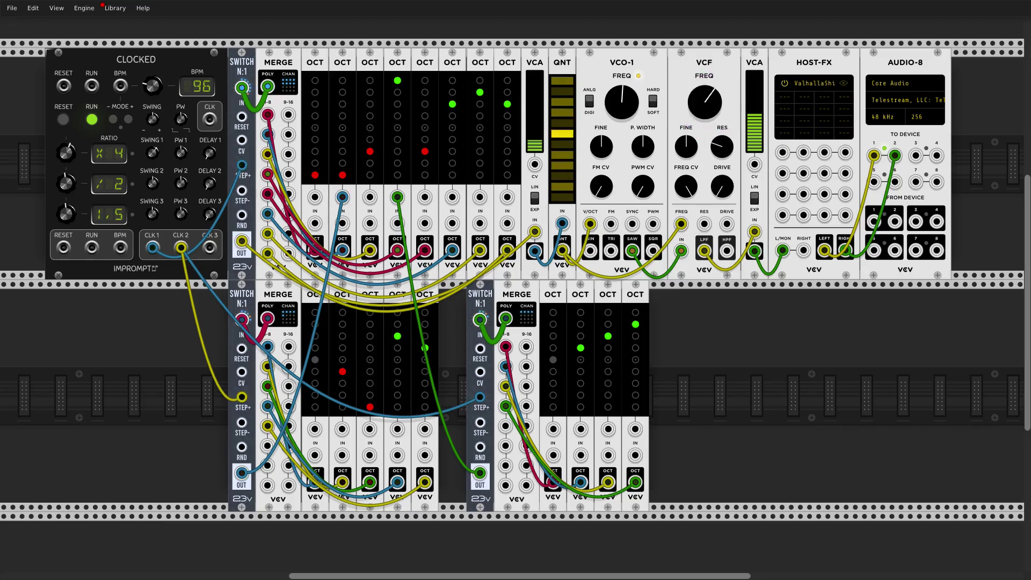
pyautogui.click(714, 109)
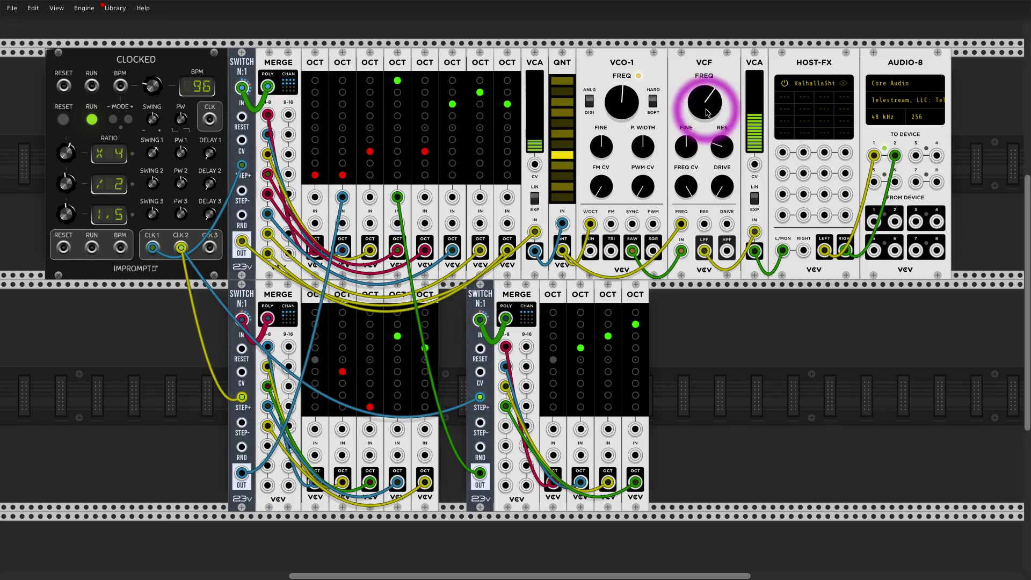
pyautogui.click(555, 193)
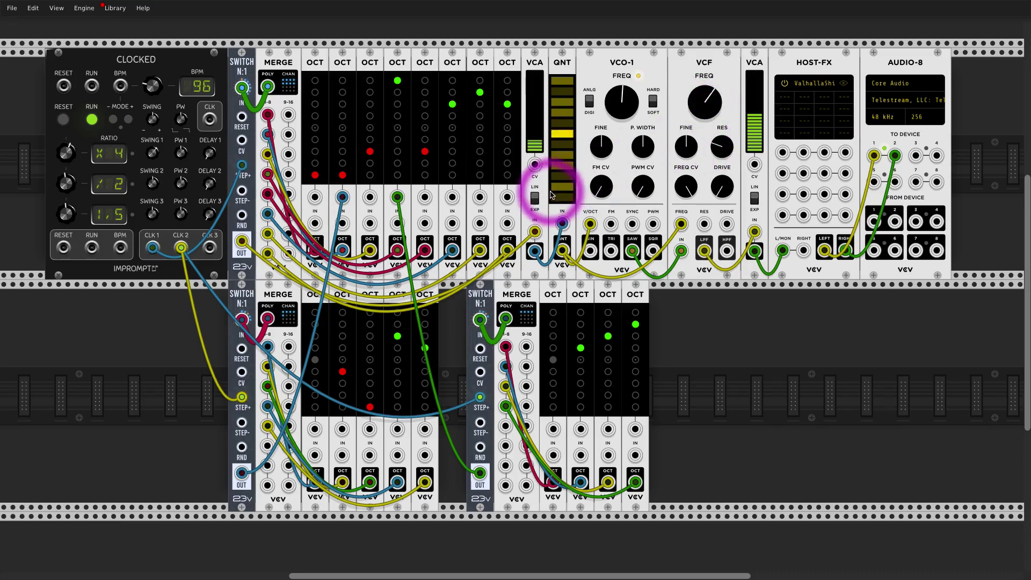
pyautogui.click(530, 70)
pyautogui.click(391, 132)
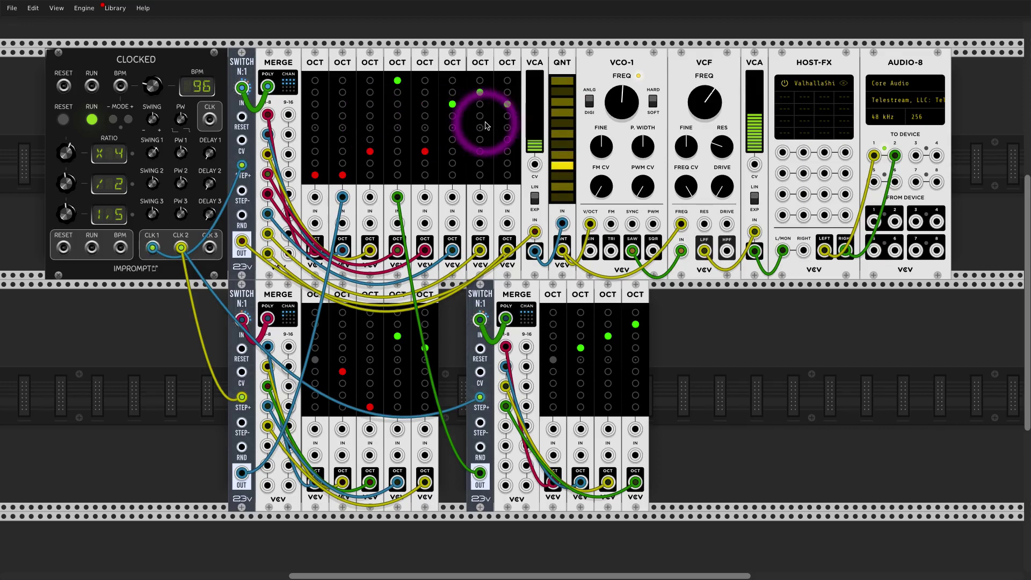
# Step: Delete the last OCT in the upper row and raise the VCF frequency
pyautogui.click(509, 66)
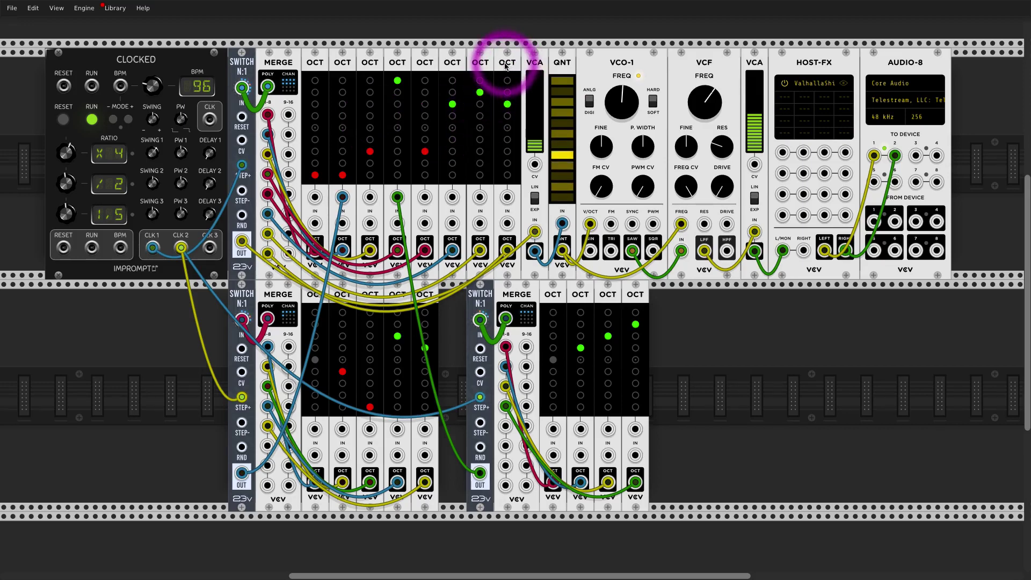
pyautogui.press('Delete')
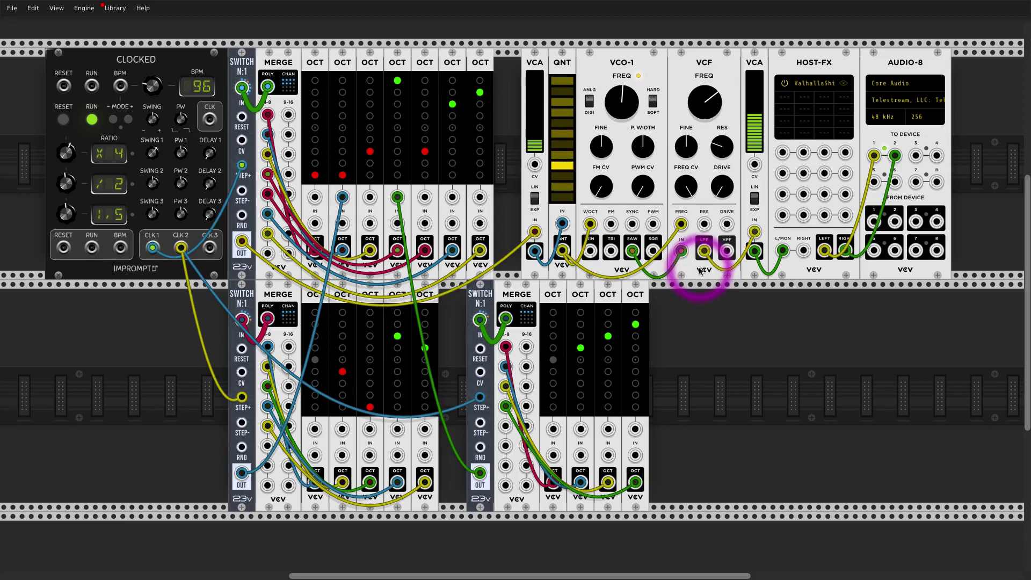
pyautogui.moveTo(710, 97); pyautogui.dragTo(710, 94)
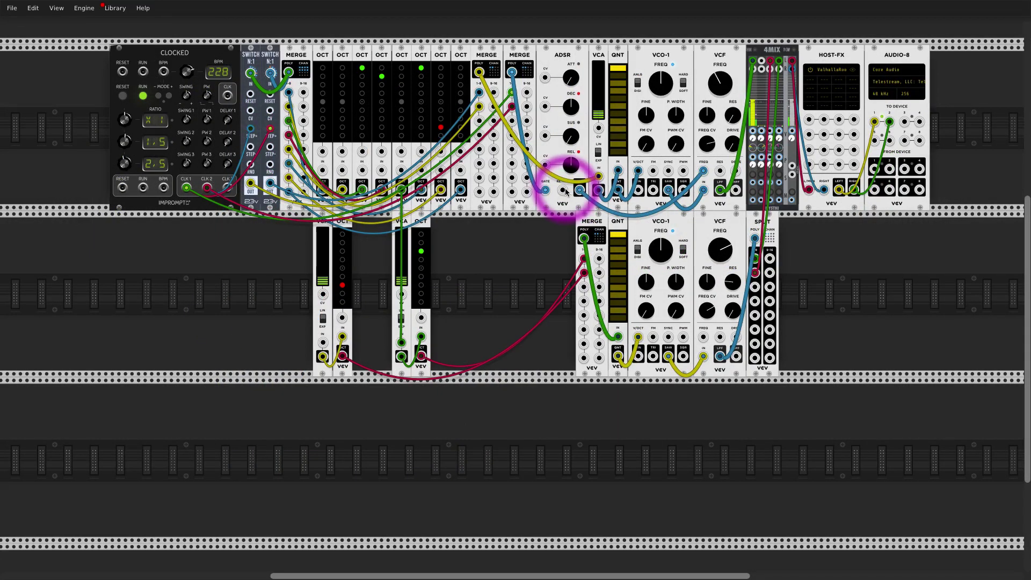
# Step: Adjust the second 4MIX channel's level and patch the first upper OCT's output into the first lower VCA's IN
pyautogui.click(342, 125)
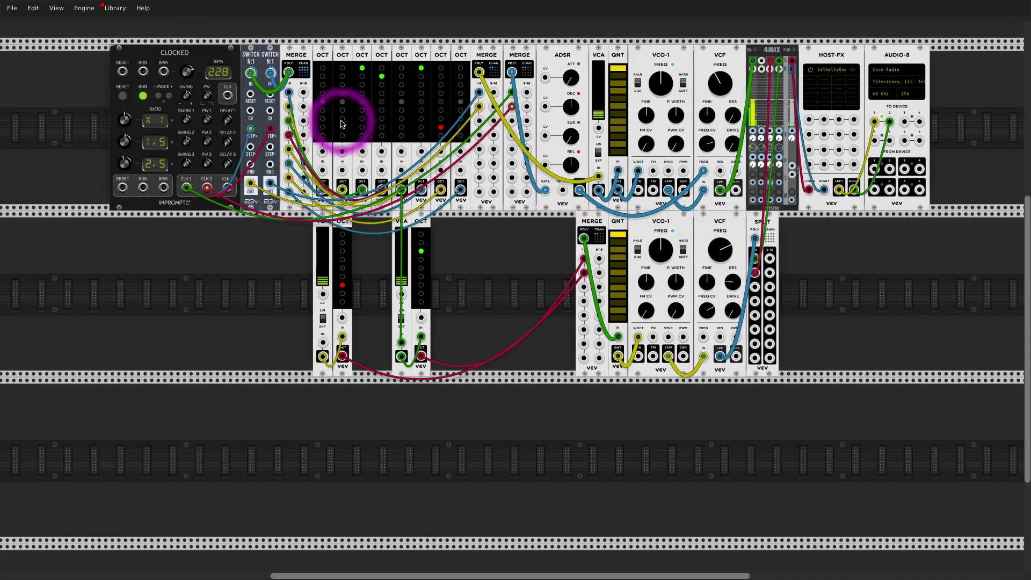
pyautogui.moveTo(763, 115); pyautogui.dragTo(764, 99)
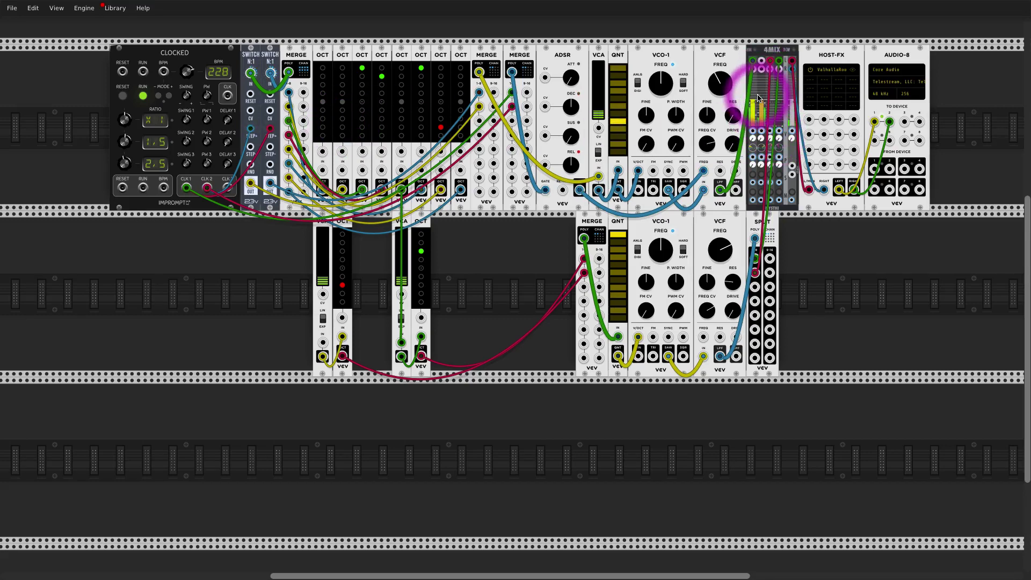
pyautogui.moveTo(760, 96); pyautogui.dragTo(761, 99)
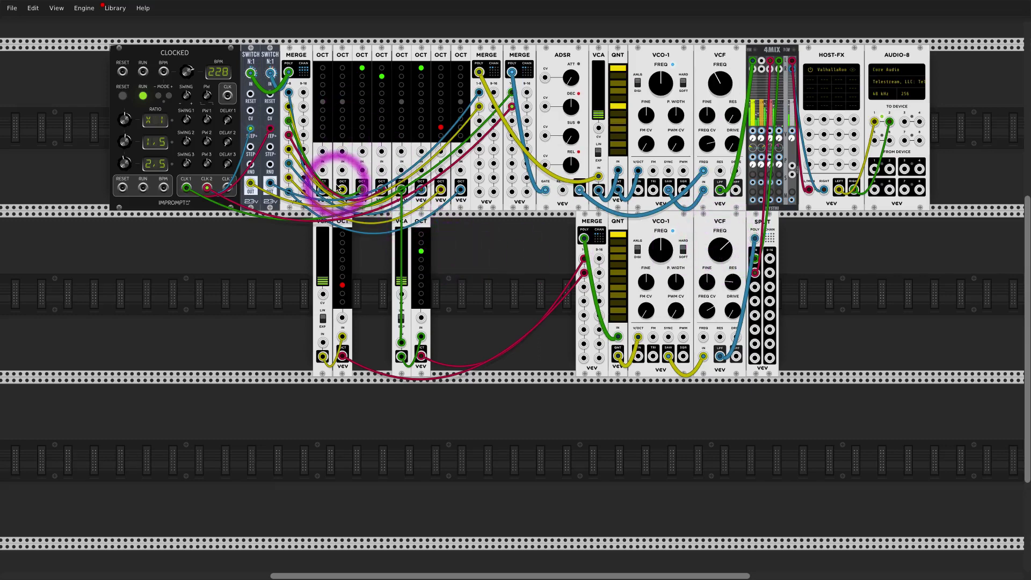
pyautogui.moveTo(322, 342); pyautogui.dragTo(322, 189)
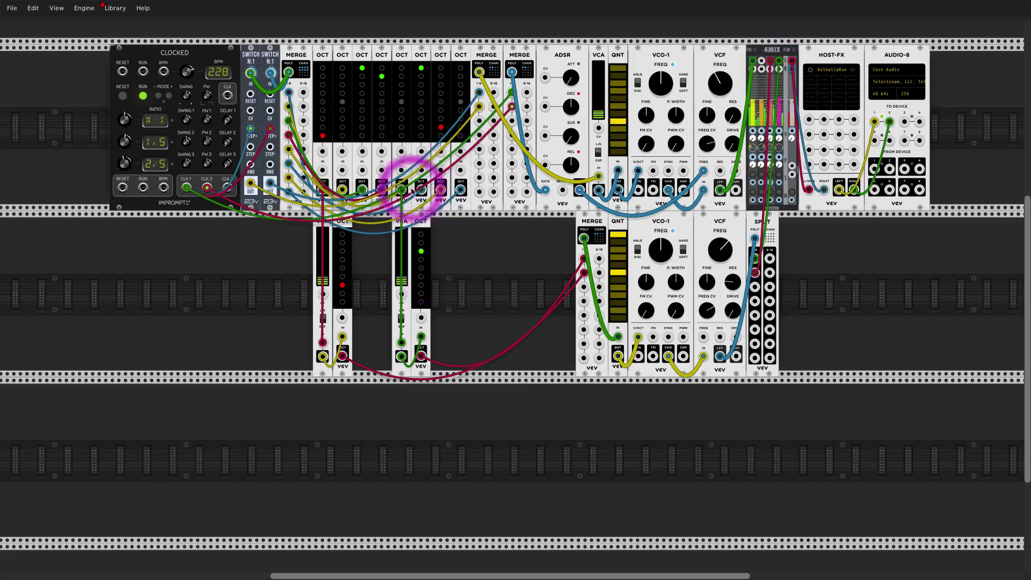
# Step: Raise the lower VCF's frequency and try the fifth upper OCT at its highest octave with the first OCT two steps below centre
pyautogui.click(401, 84)
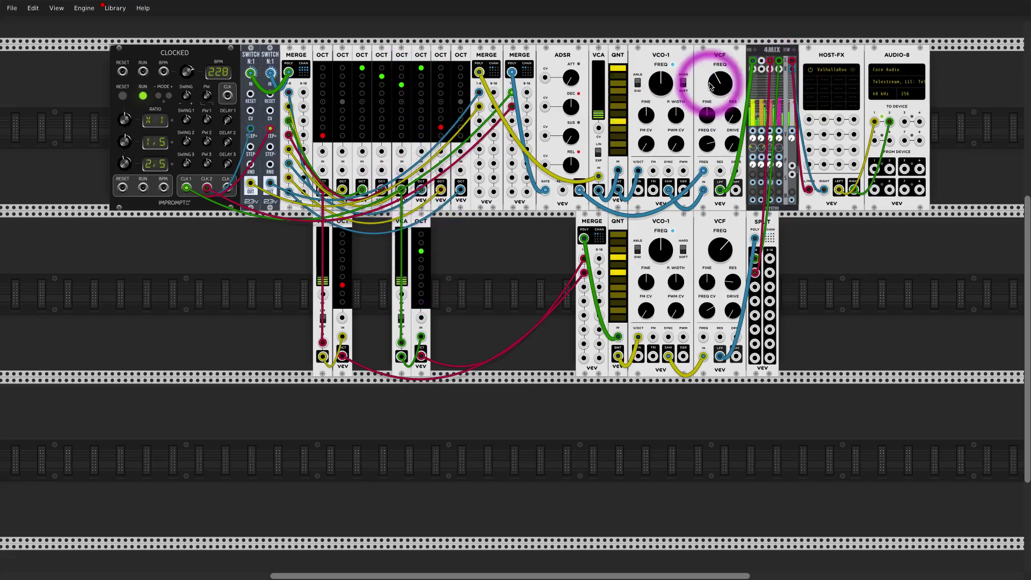
pyautogui.moveTo(726, 246); pyautogui.dragTo(727, 234)
pyautogui.click(402, 69)
pyautogui.click(322, 120)
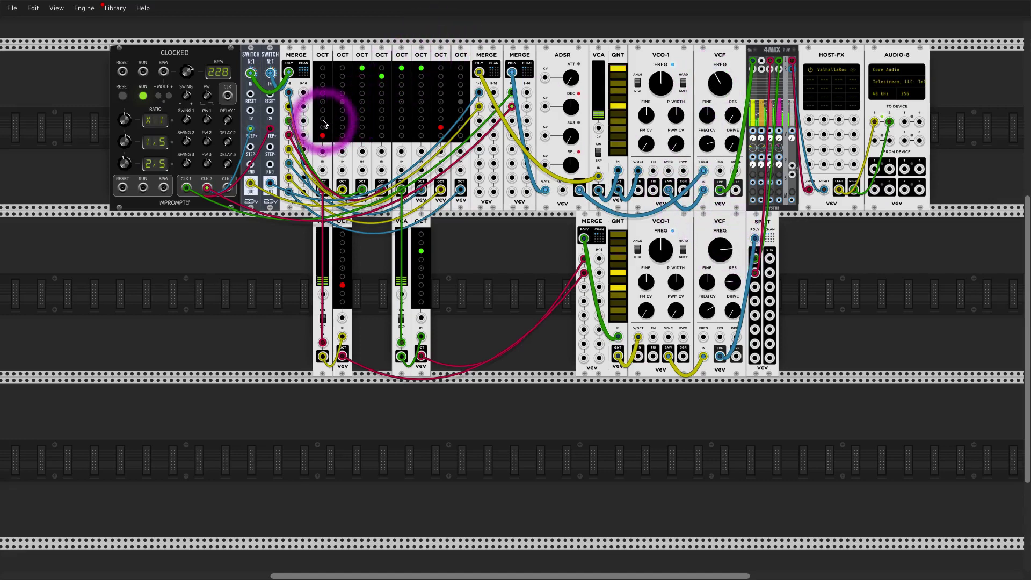
# Step: Set the fifth upper OCT to three steps above centre and the first upper OCT to one step below centre
pyautogui.click(403, 84)
pyautogui.click(402, 76)
pyautogui.click(323, 110)
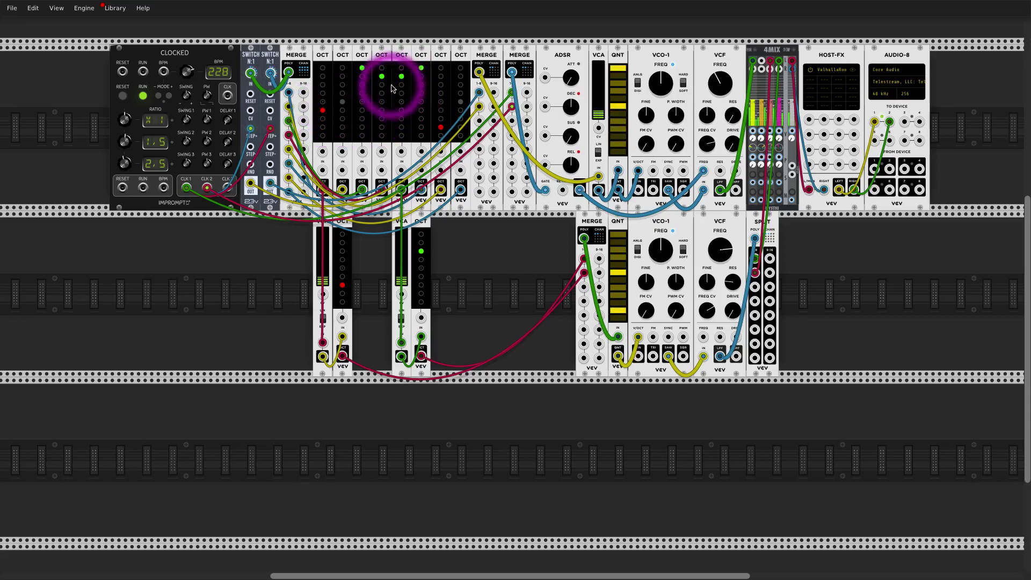